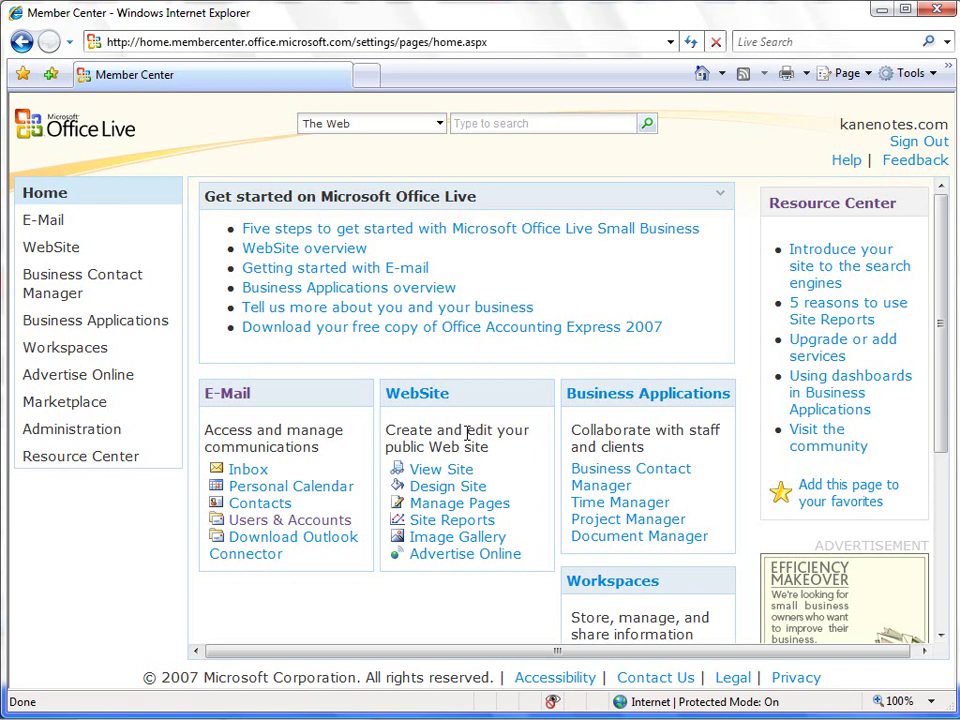
- Open the Kane Notes Home page in the Web Designer from the WebSite Page Manager
{"action": "left_click", "coordinate": [405, 397]}
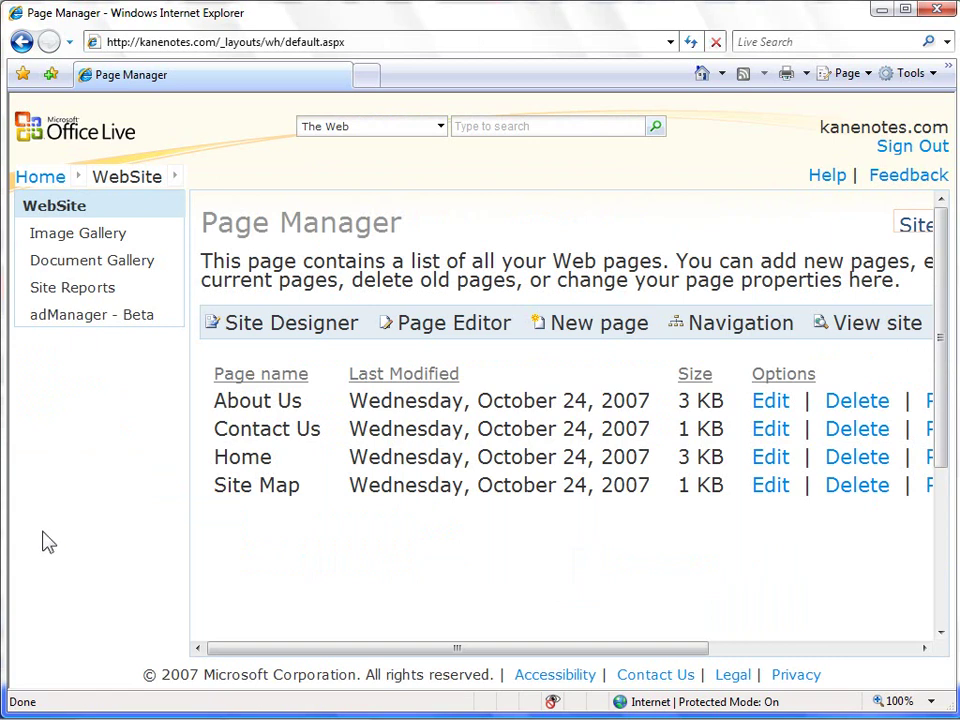
{"action": "left_click", "coordinate": [279, 330]}
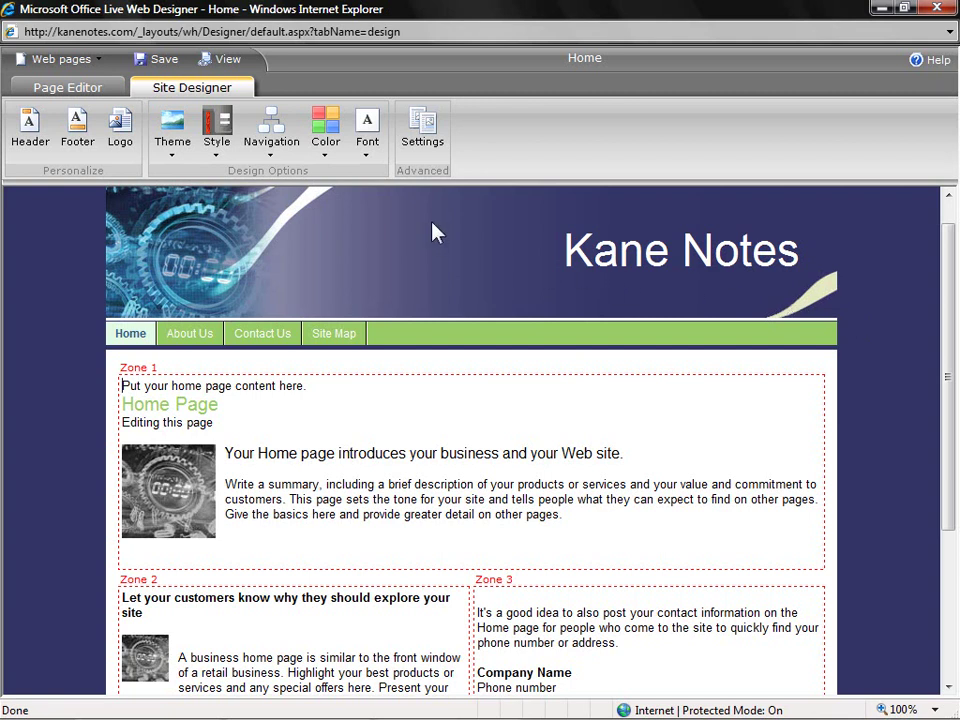
- Preview the Winter, Jazzy, Spicy and Candy colour themes, then apply the blue Coastal theme
{"action": "left_click", "coordinate": [323, 158]}
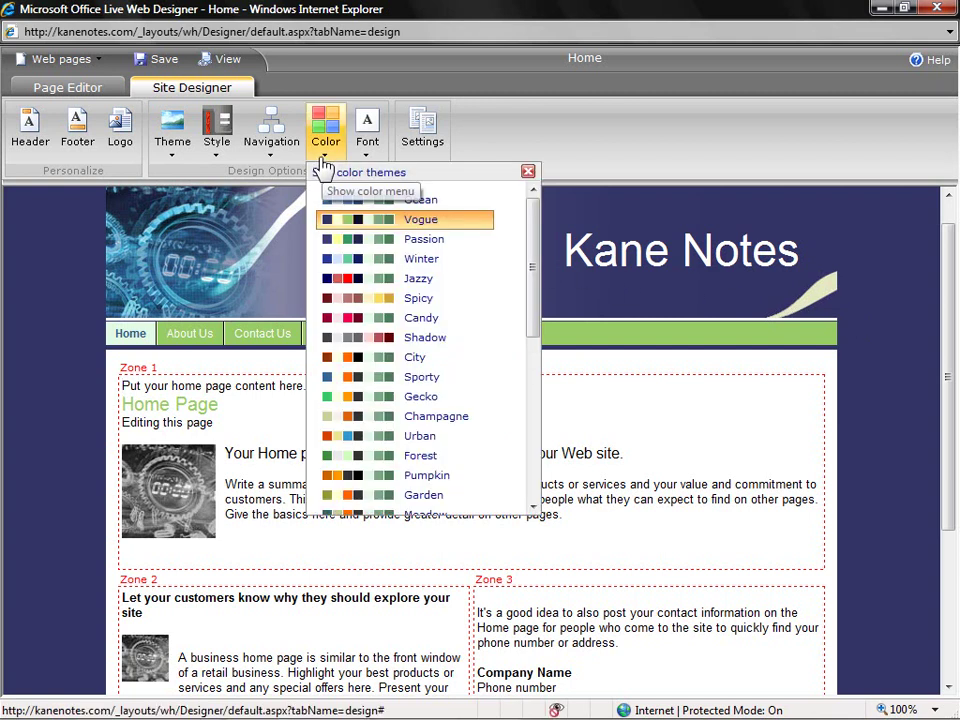
{"action": "left_click", "coordinate": [378, 262]}
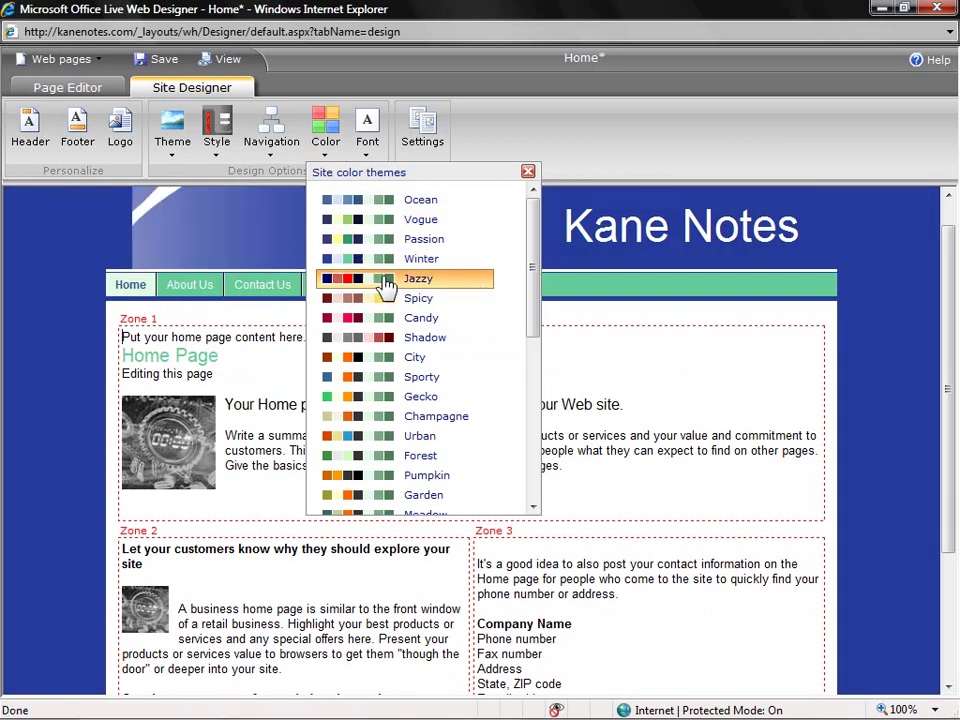
{"action": "left_click", "coordinate": [382, 283]}
{"action": "left_click", "coordinate": [388, 302]}
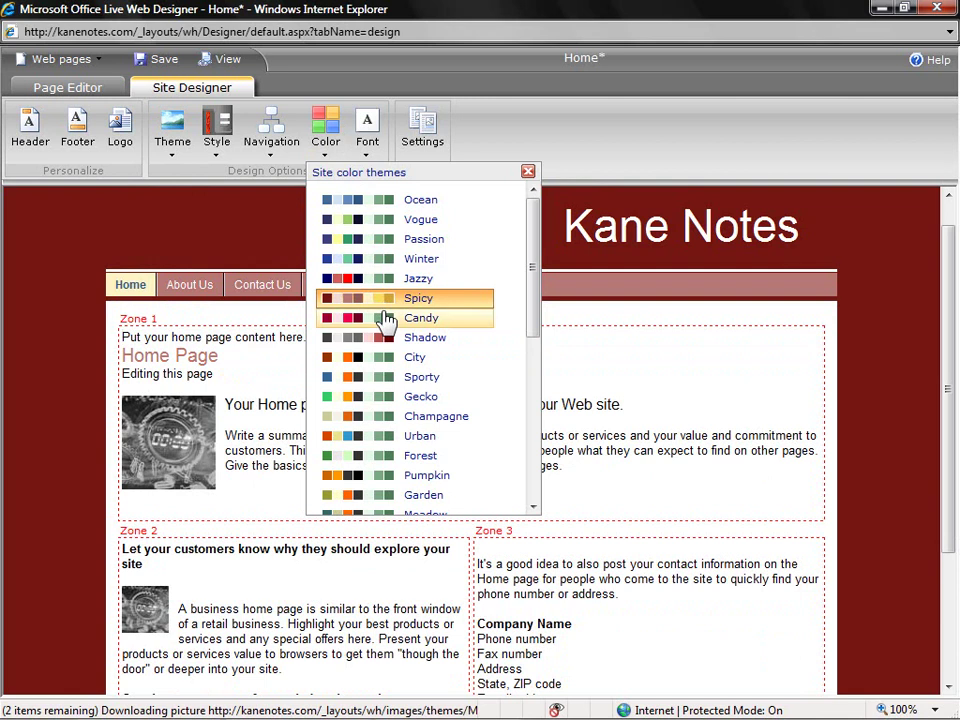
{"action": "left_click", "coordinate": [386, 320]}
{"action": "left_click", "coordinate": [535, 474]}
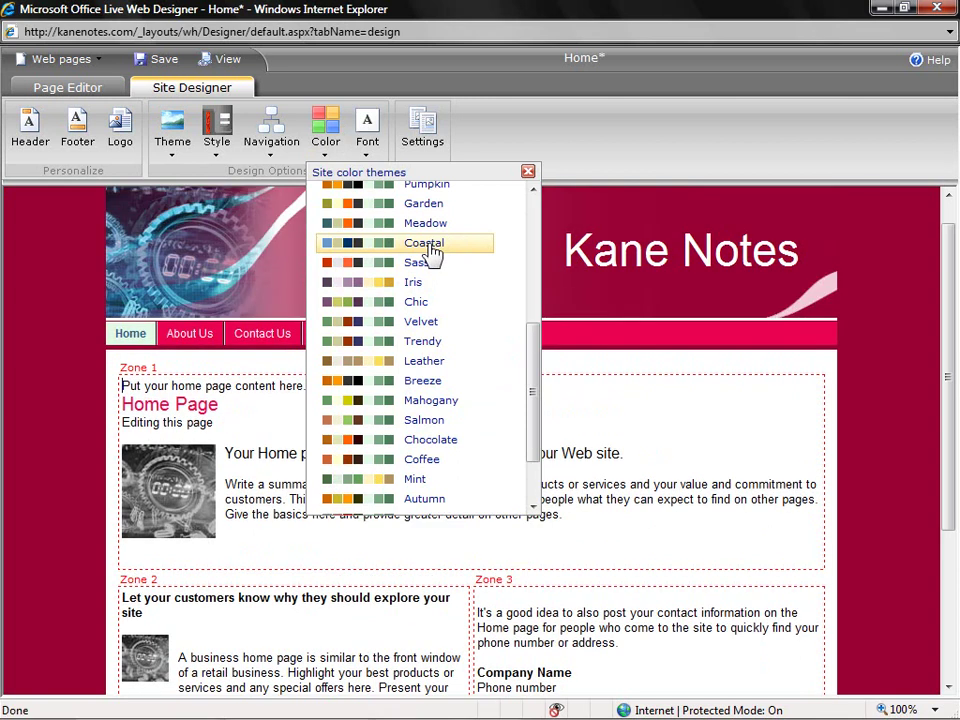
{"action": "left_click", "coordinate": [432, 254]}
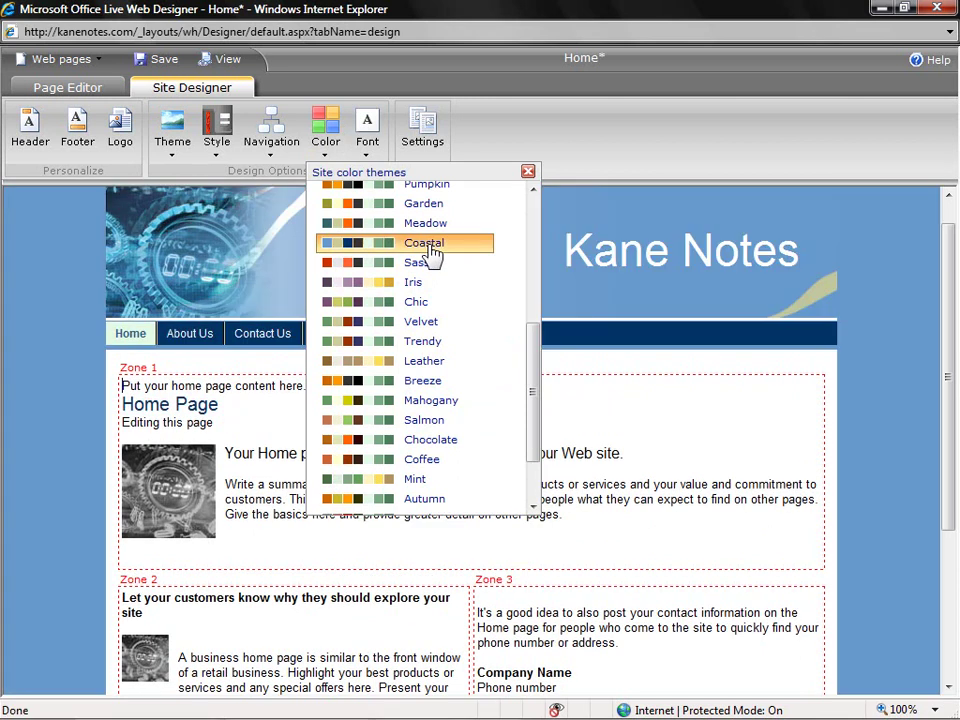
{"action": "left_click", "coordinate": [85, 278]}
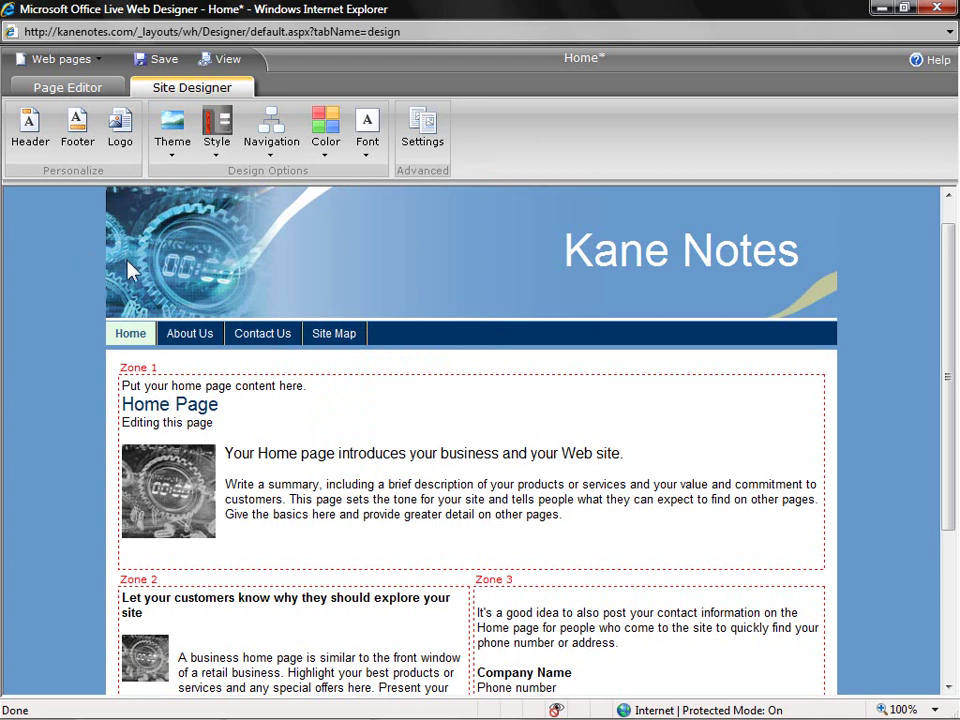
- Apply the General (no photos) theme from the Health & Personal Care category
{"action": "left_click", "coordinate": [170, 158]}
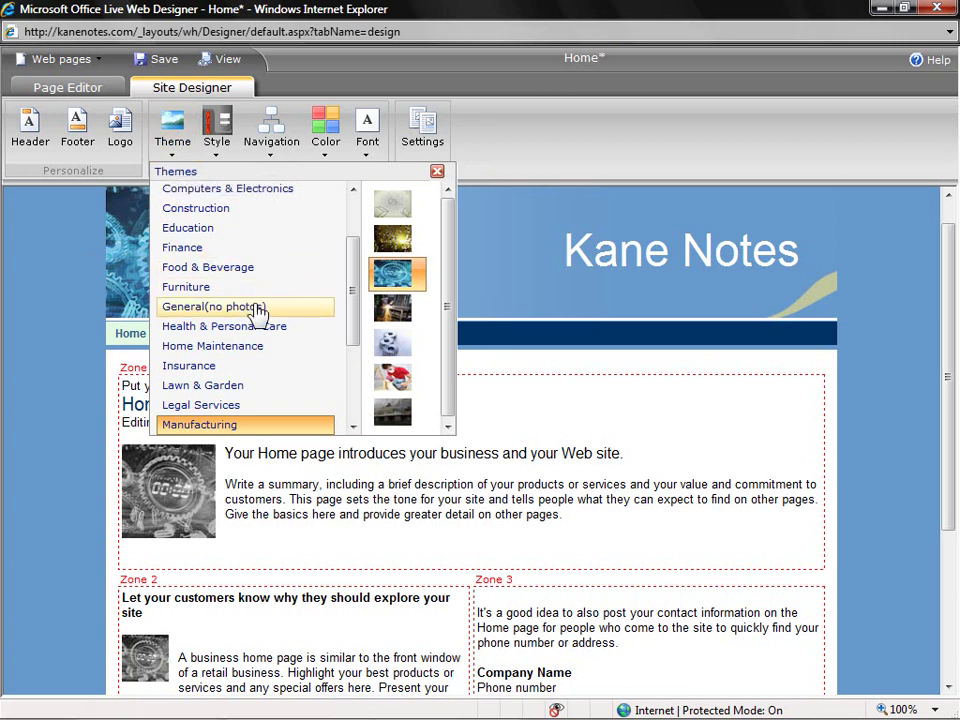
{"action": "left_click", "coordinate": [257, 328]}
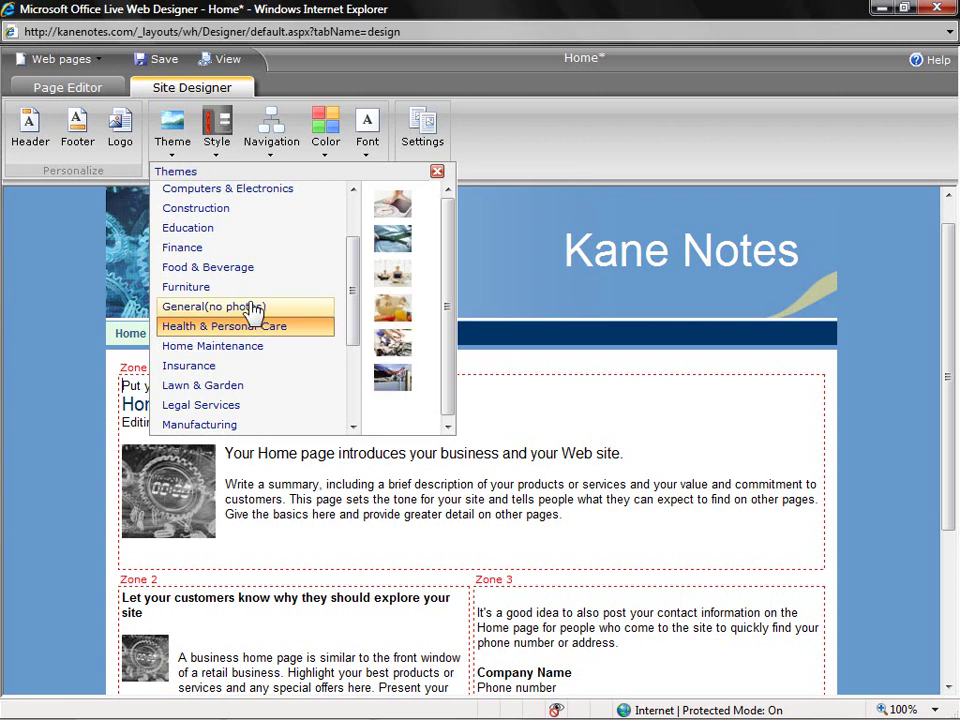
{"action": "left_click", "coordinate": [253, 308]}
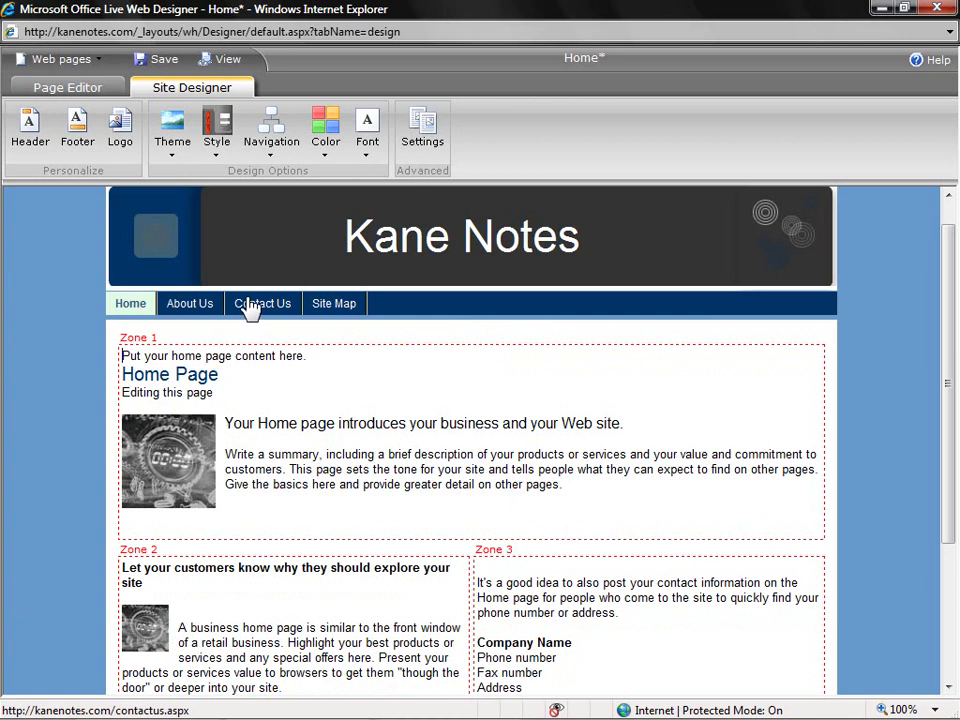
- Apply a plain site header style so 'Kane Notes' sits directly on the blue background
{"action": "left_click", "coordinate": [219, 157]}
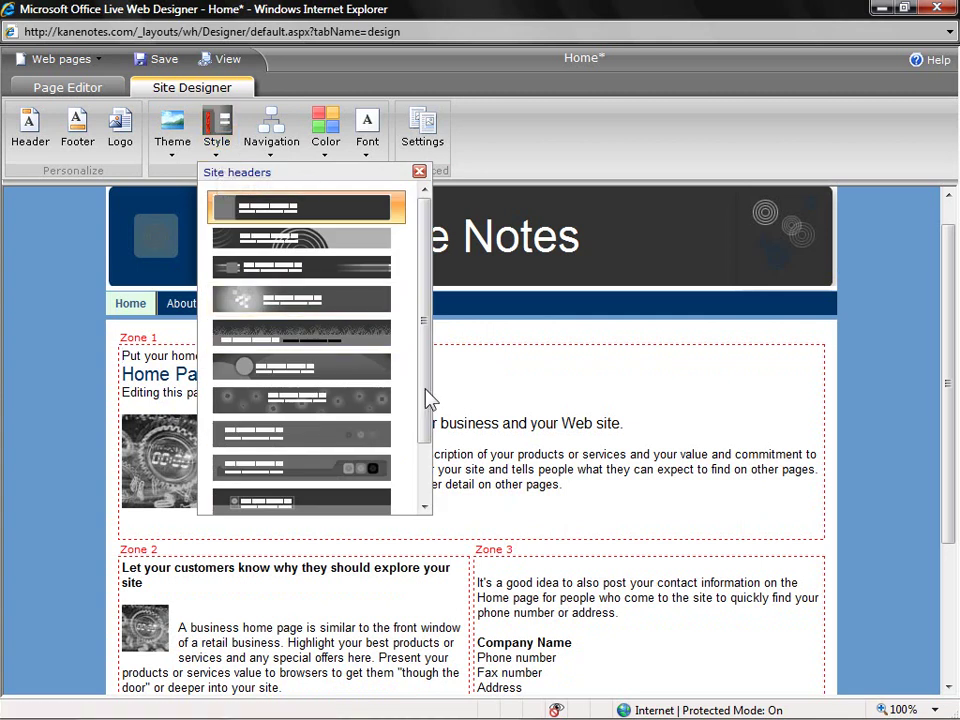
{"action": "left_click_drag", "start_coordinate": [428, 398], "coordinate": [425, 460]}
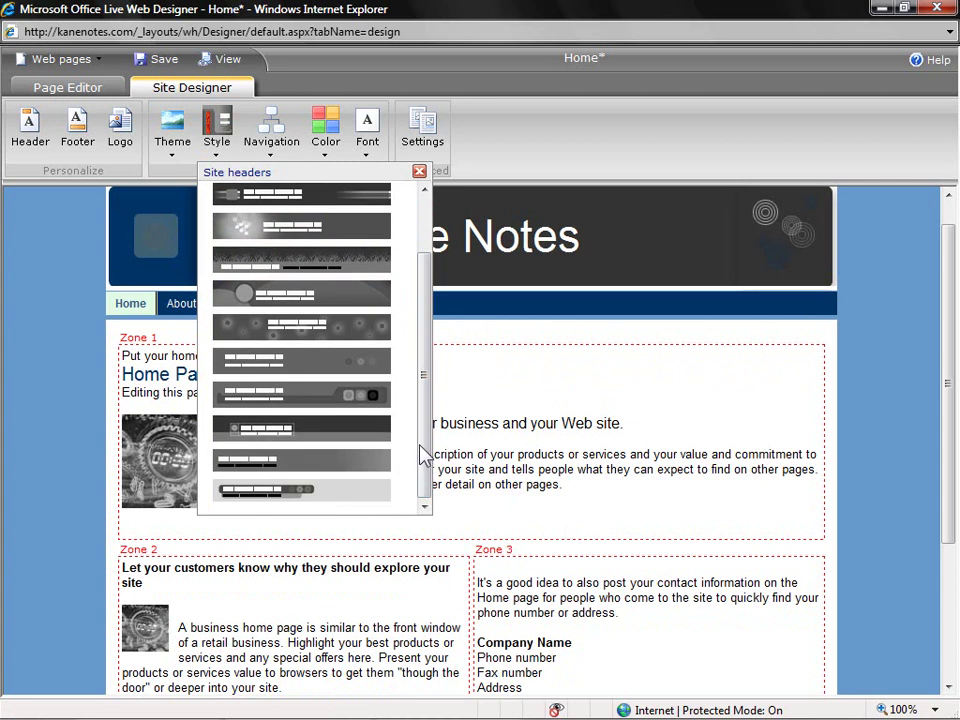
{"action": "left_click", "coordinate": [370, 463]}
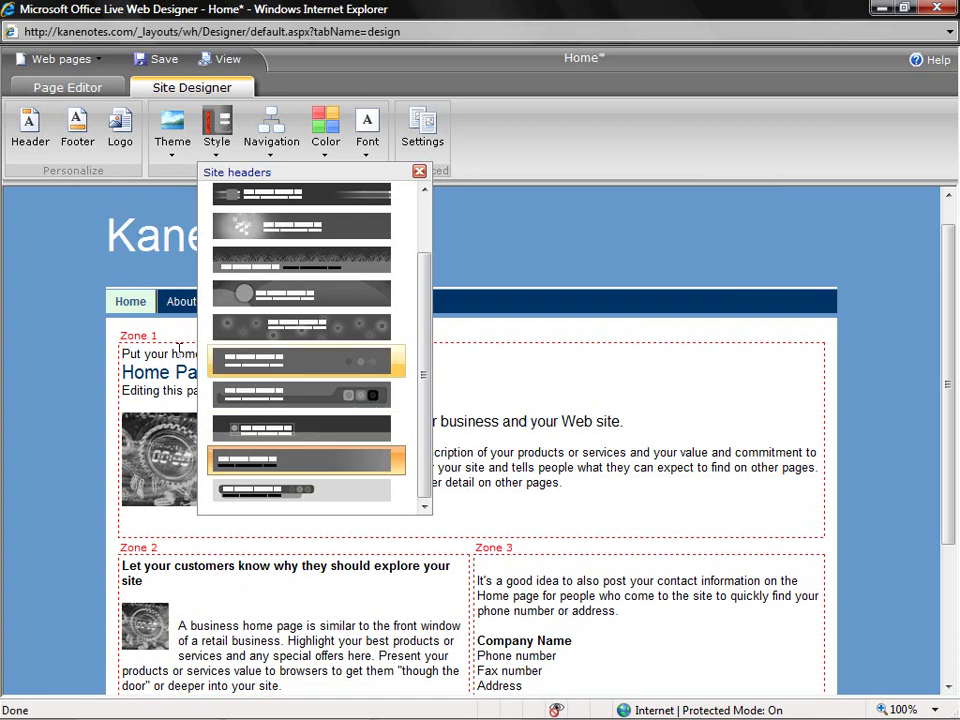
{"action": "left_click", "coordinate": [85, 322]}
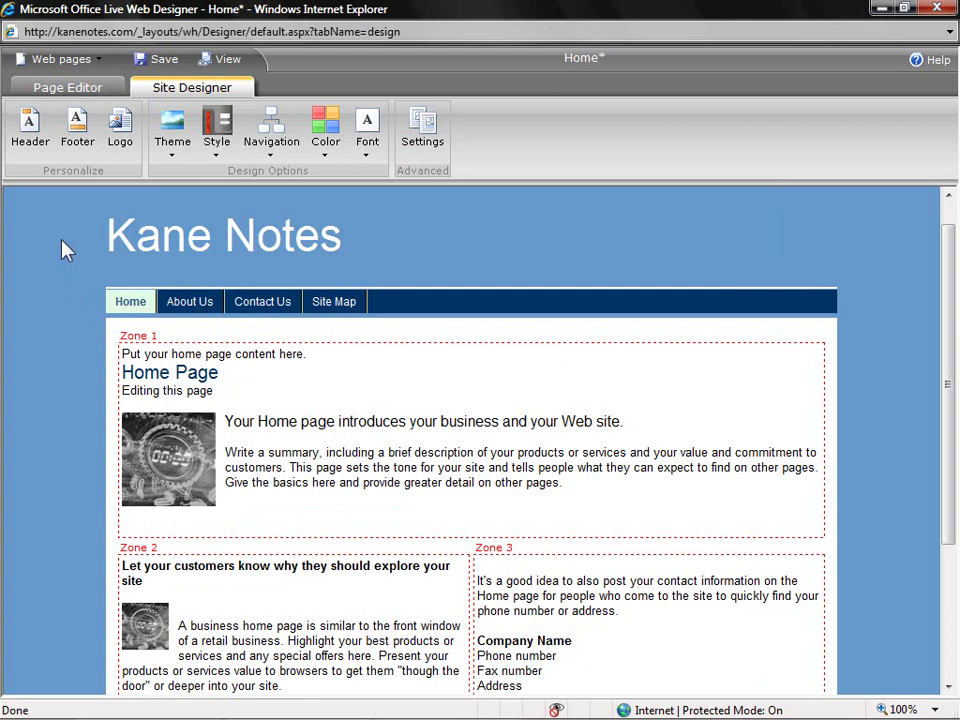
- Delete the 'Kane Notes' Site Title text in the header settings and confirm
{"action": "left_click", "coordinate": [32, 157]}
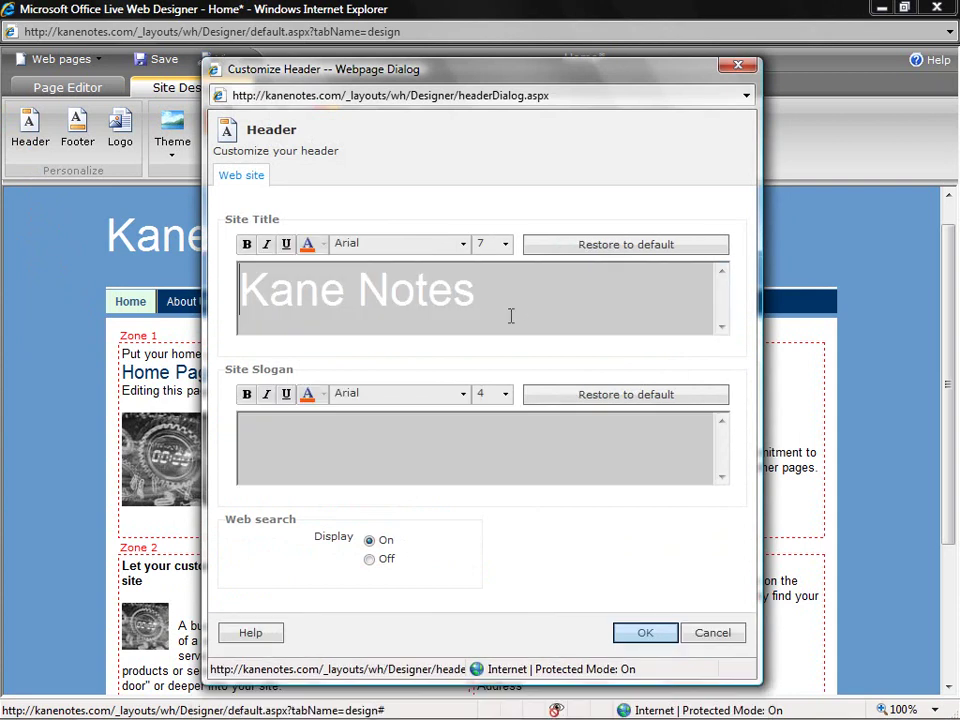
{"action": "triple_click", "coordinate": [289, 283]}
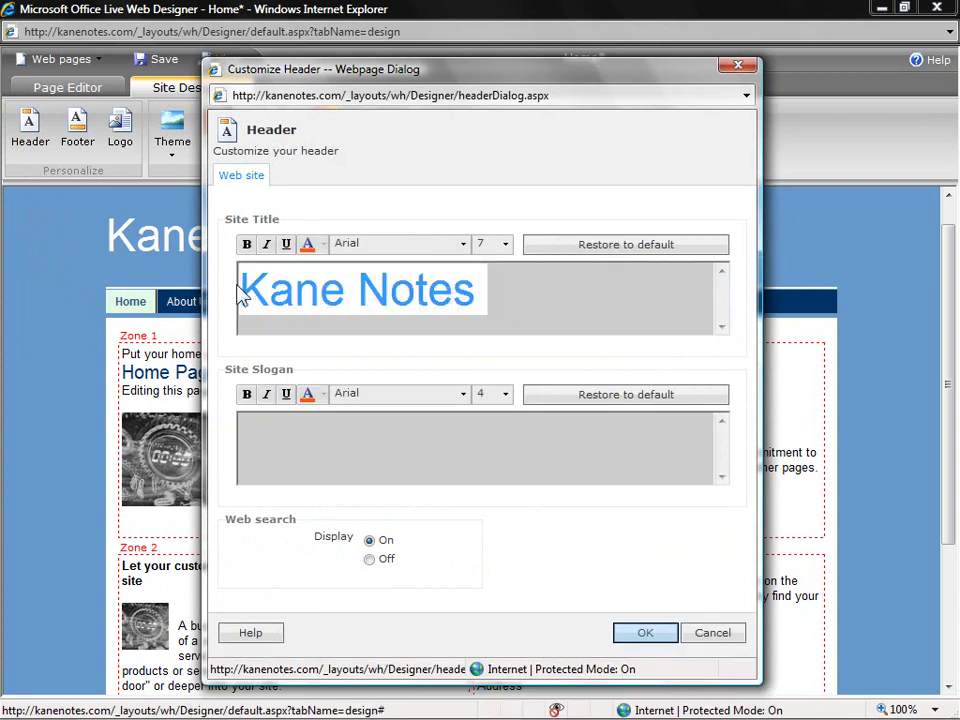
{"action": "key", "text": "Delete"}
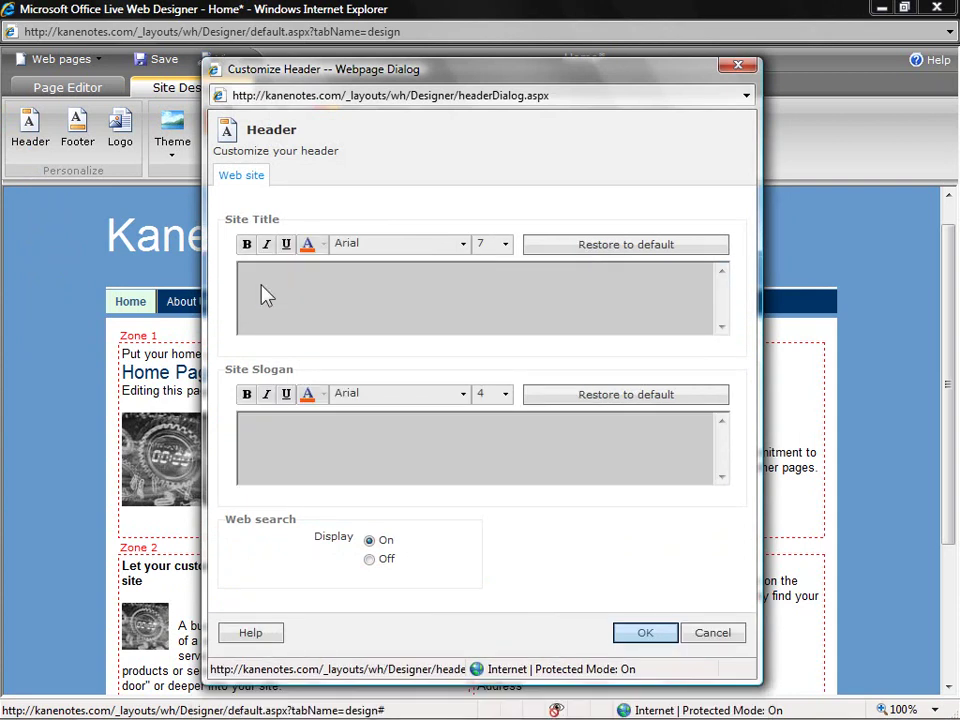
{"action": "left_click", "coordinate": [635, 632]}
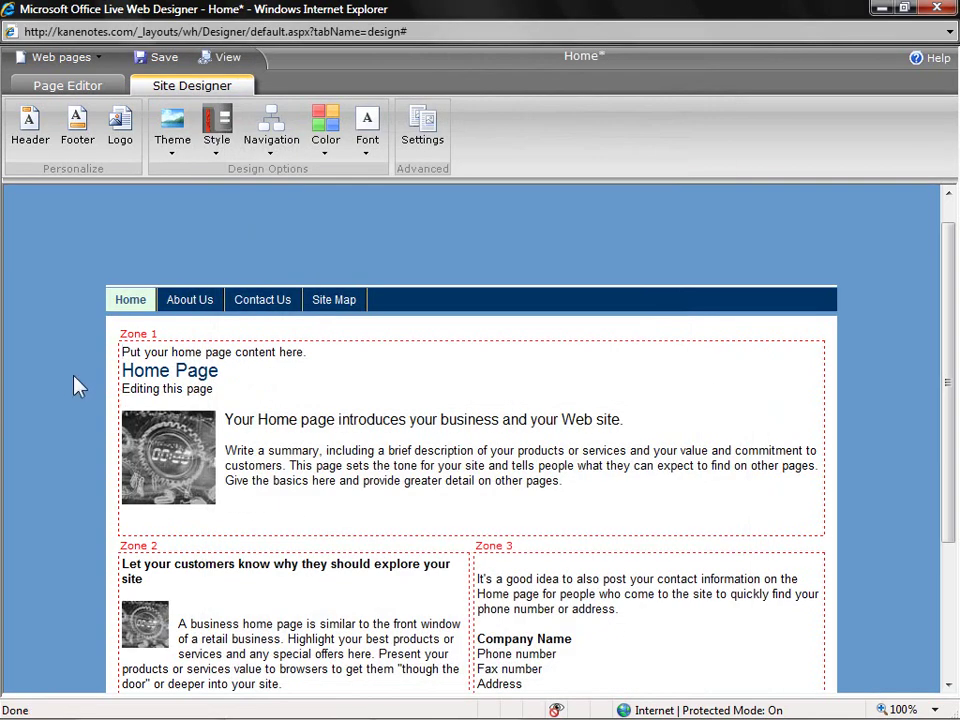
- Upload the KaneNotes logo pictures and set the second logo image as the site logo
{"action": "left_click", "coordinate": [128, 144]}
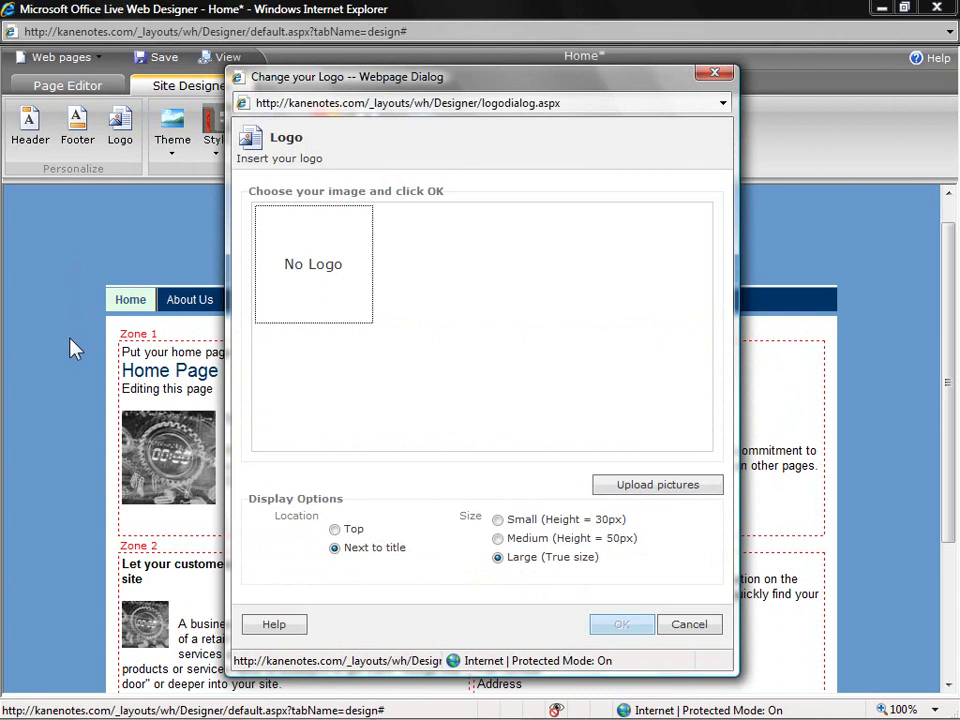
{"action": "left_click", "coordinate": [634, 487]}
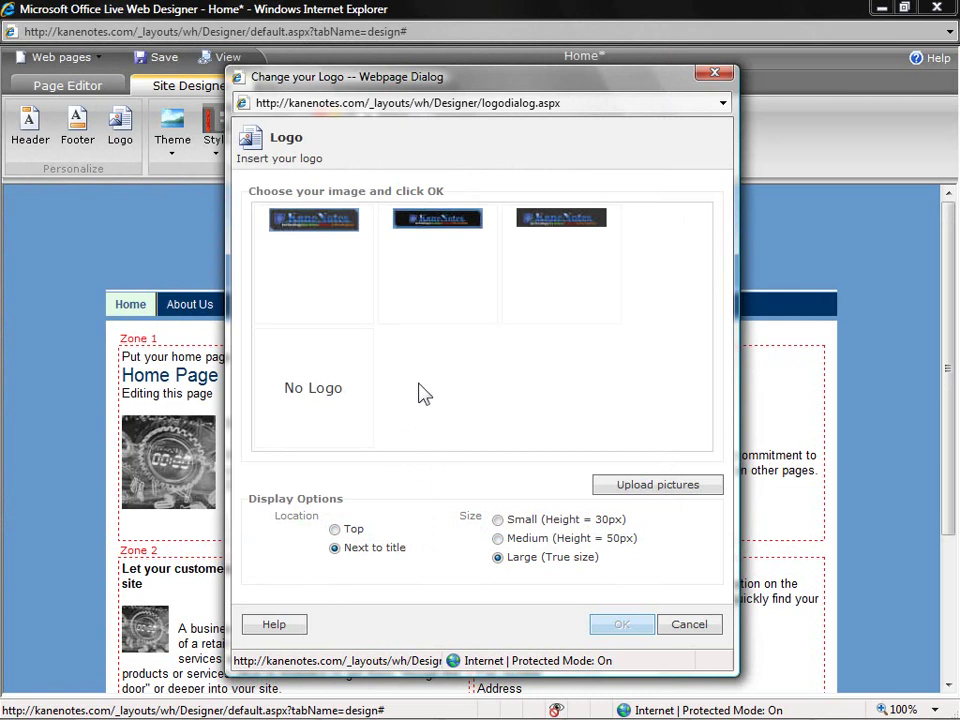
{"action": "left_click", "coordinate": [428, 277]}
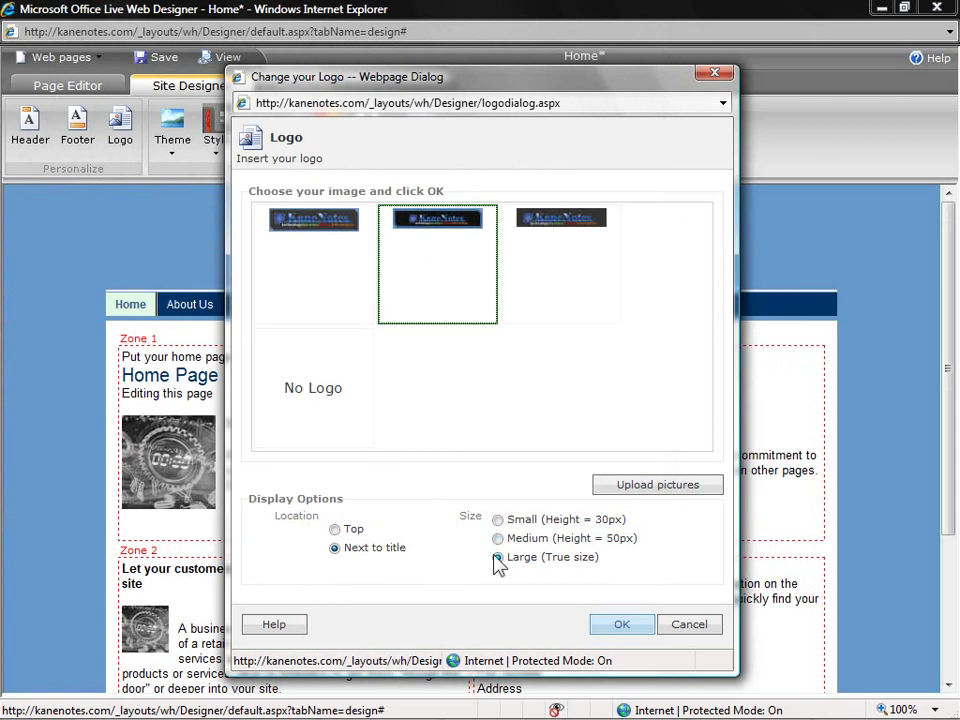
{"action": "left_click", "coordinate": [620, 625]}
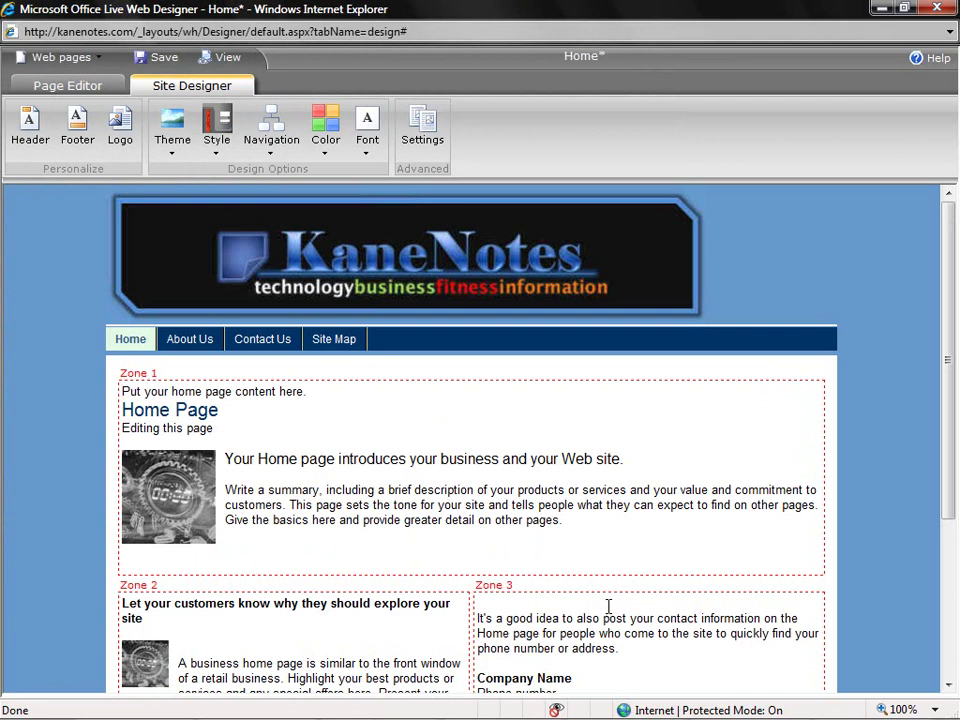
{"action": "left_click", "coordinate": [222, 58]}
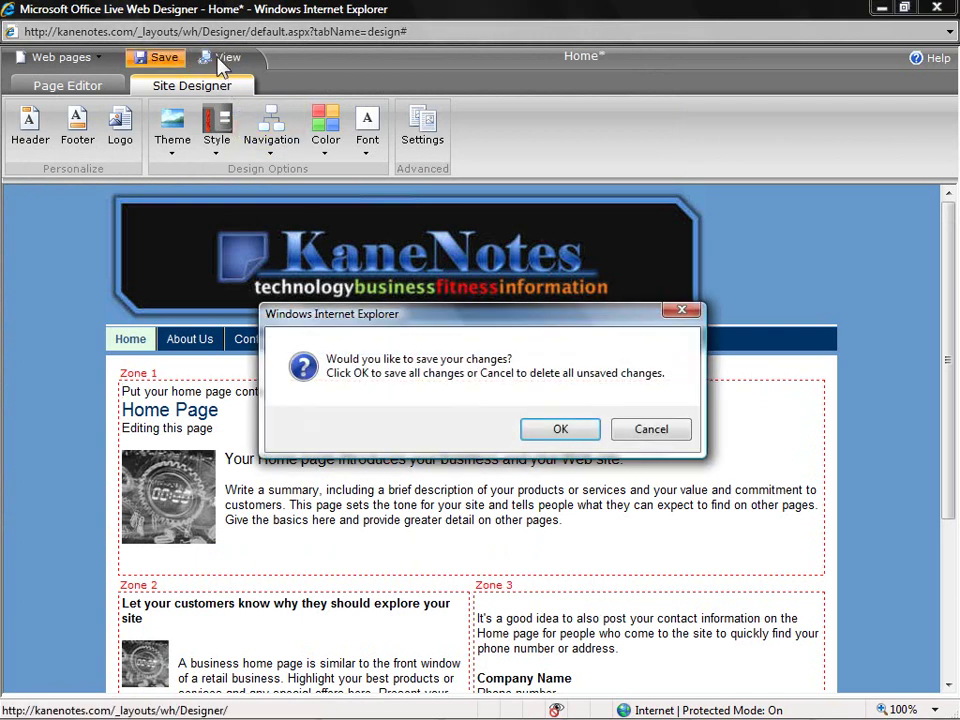
{"action": "left_click", "coordinate": [574, 437]}
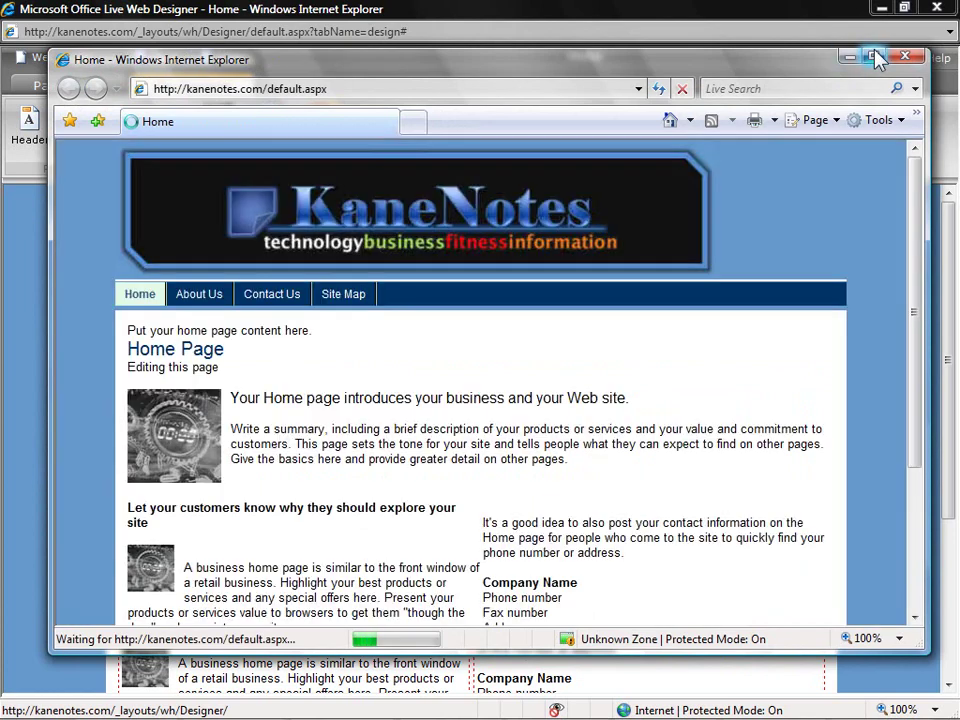
{"action": "left_click", "coordinate": [873, 56]}
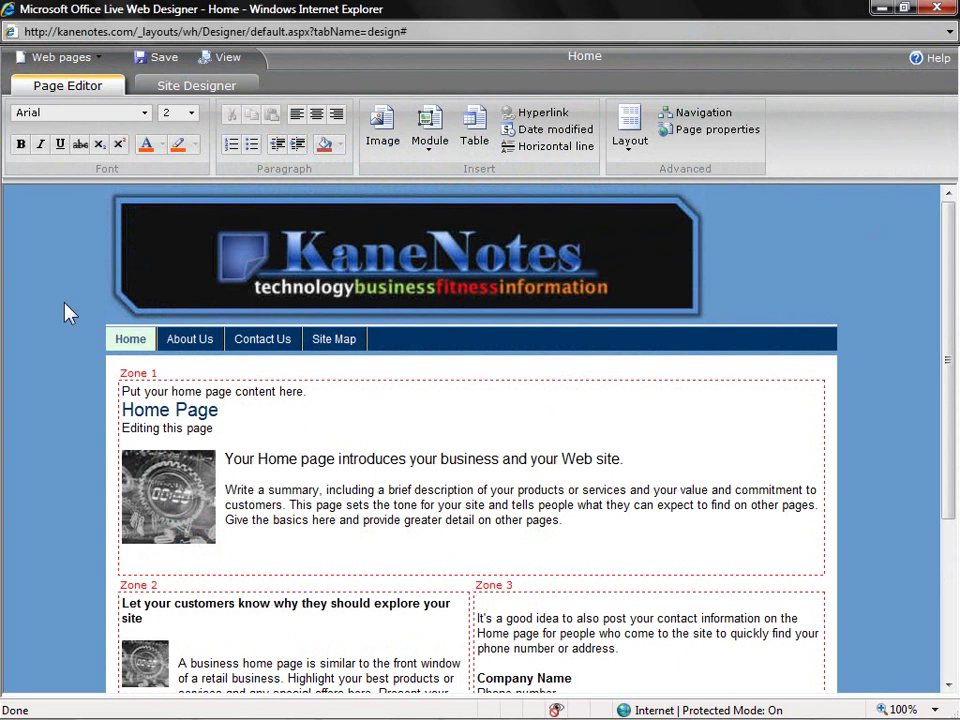
- Switch the Home page to a single-area layout and delete all the template content
{"action": "left_click", "coordinate": [637, 150]}
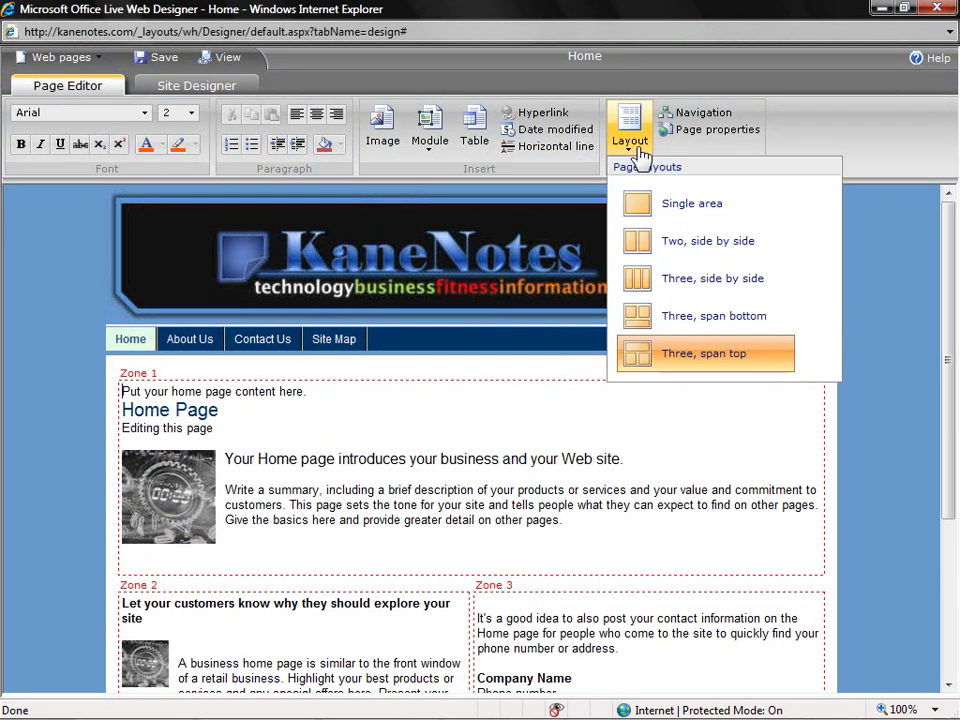
{"action": "left_click", "coordinate": [715, 214]}
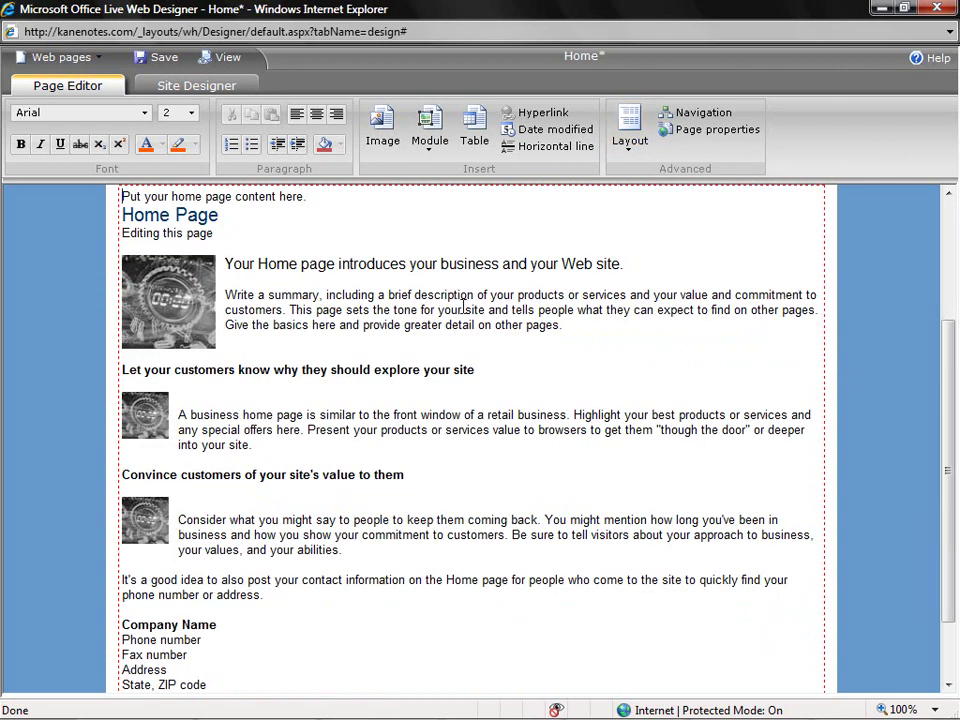
{"action": "key", "text": "ctrl+a"}
{"action": "key", "text": "Delete"}
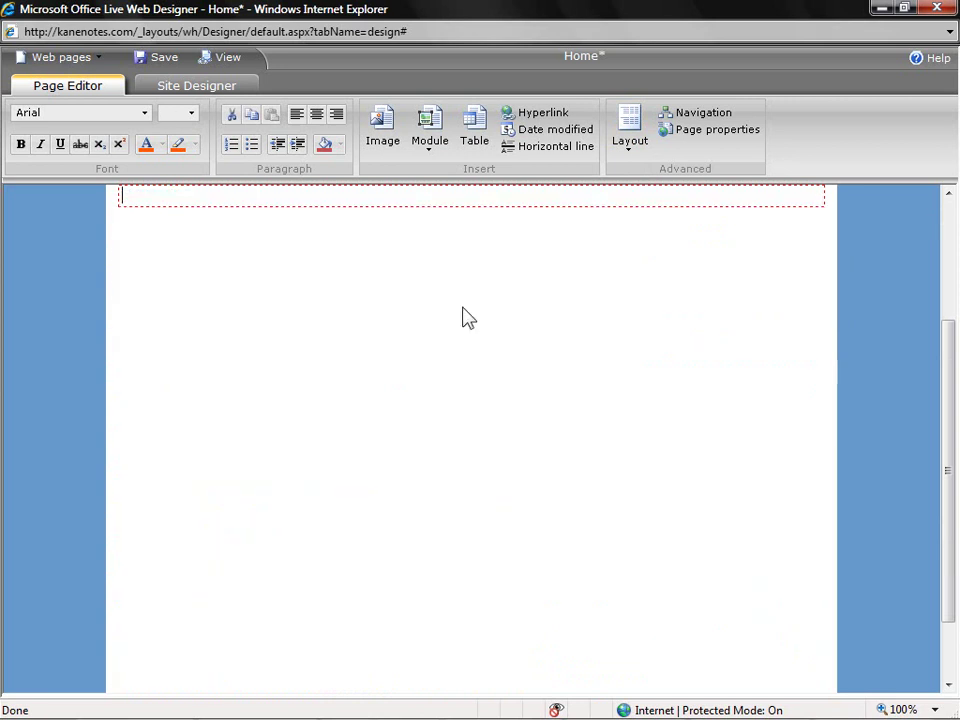
{"action": "scroll", "coordinate": [500, 342], "scroll_direction": "up", "scroll_amount": 3}
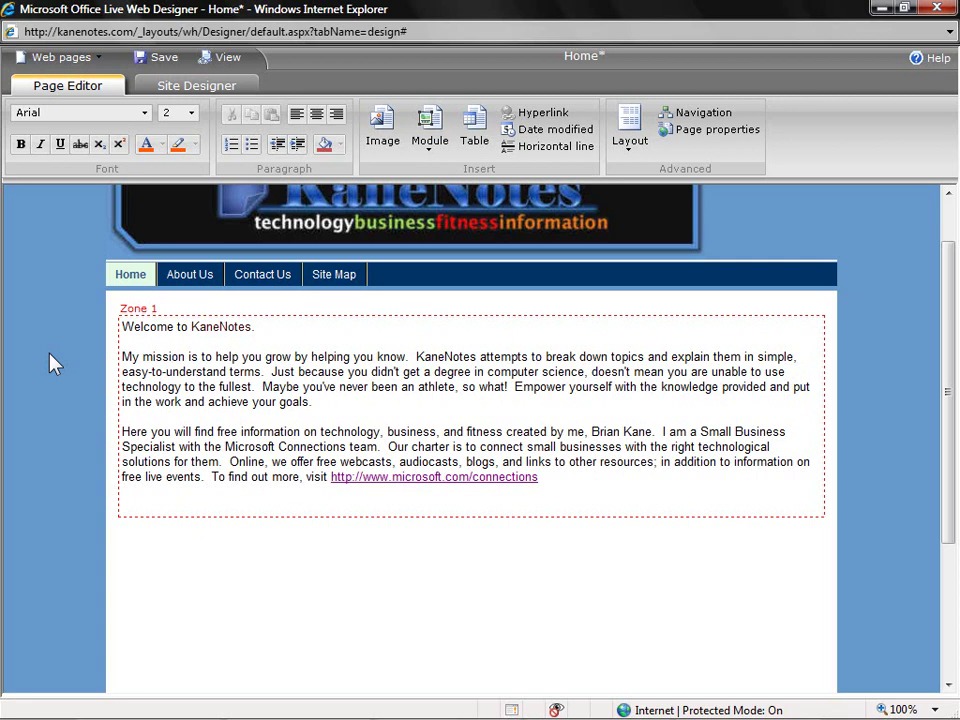
- Set all the Home page text to font size 4 (14 pt)
{"action": "key", "text": "ctrl+a"}
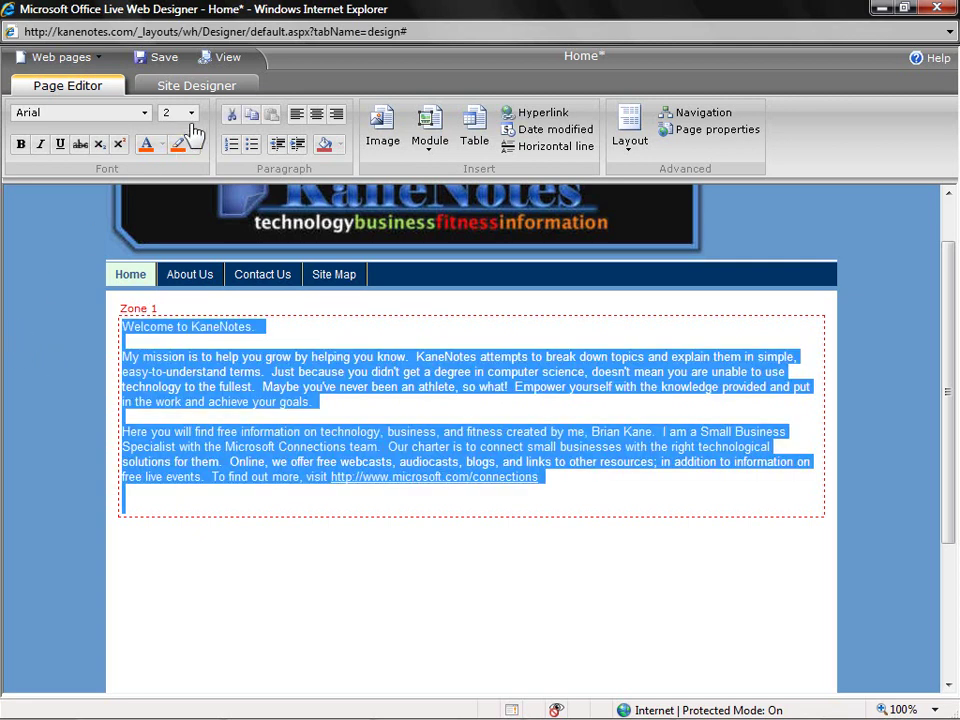
{"action": "left_click", "coordinate": [192, 114]}
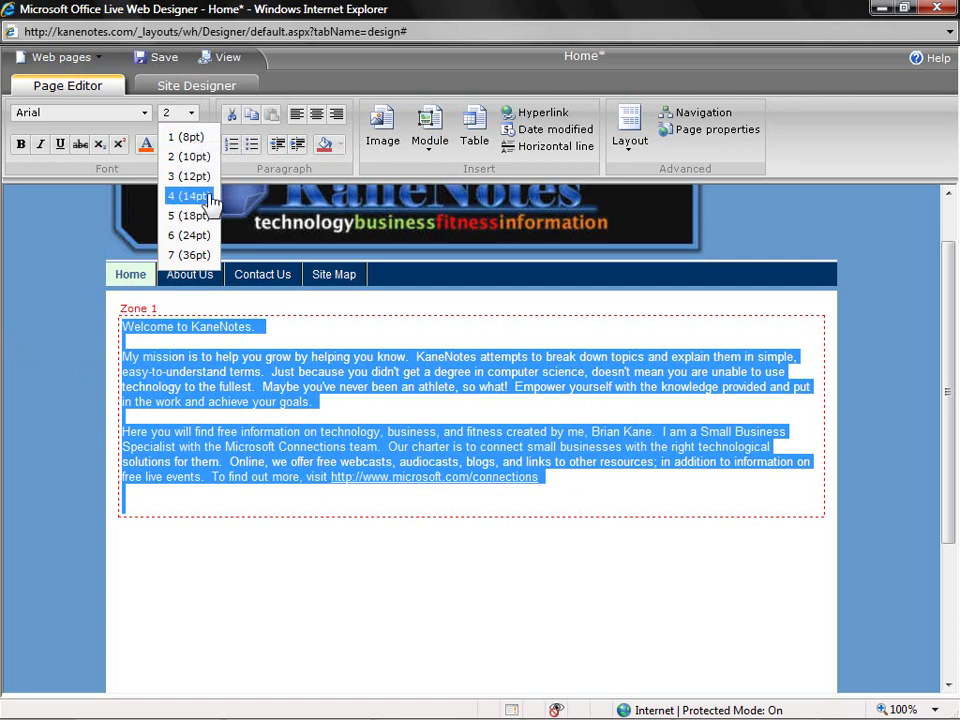
{"action": "left_click", "coordinate": [210, 198]}
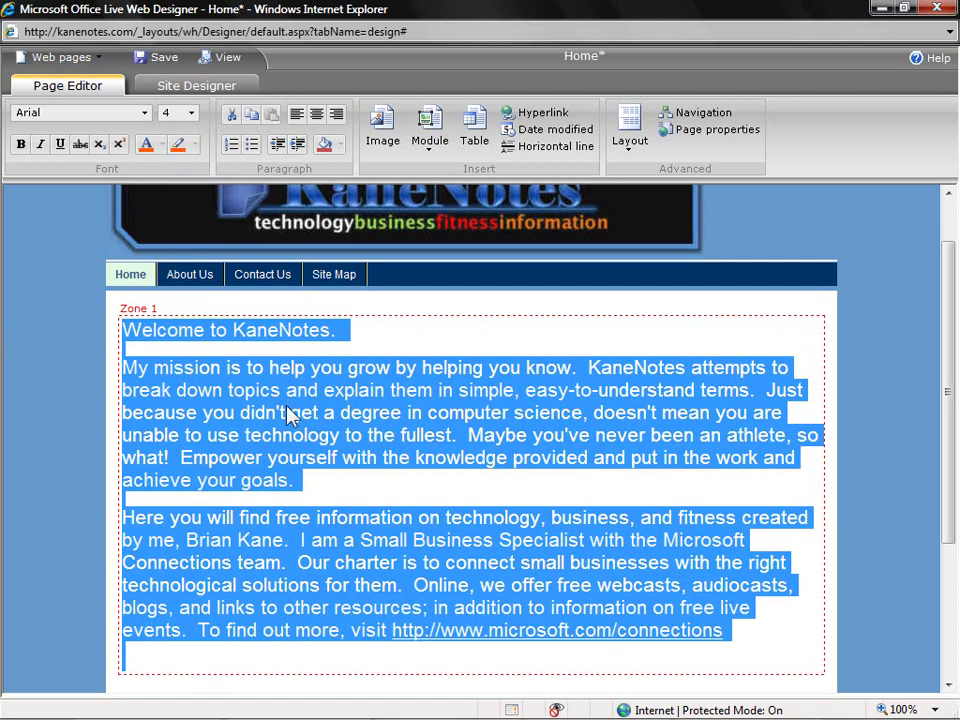
- Make 'KaneNotes' in the welcome greeting bold and dark blue
{"action": "left_click", "coordinate": [266, 331]}
{"action": "double_click", "coordinate": [266, 331]}
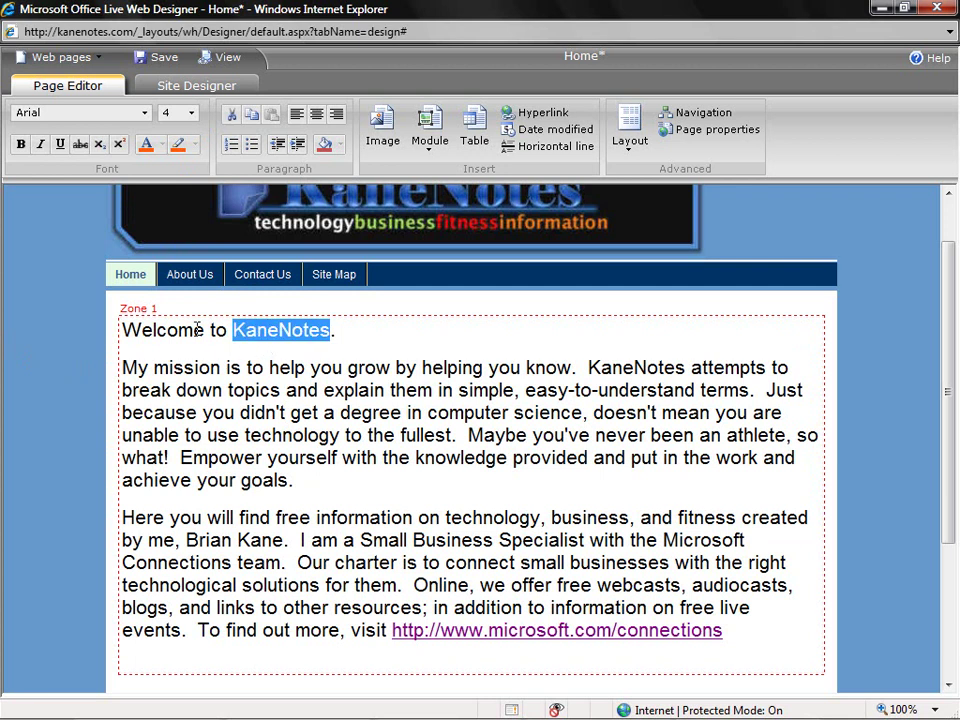
{"action": "left_click", "coordinate": [20, 145]}
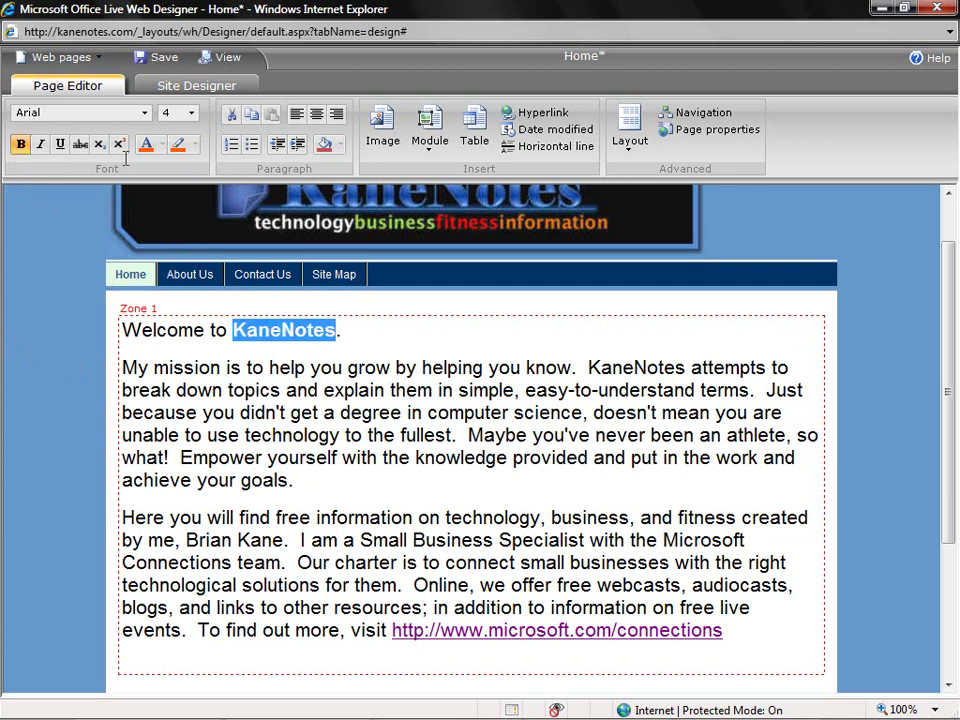
{"action": "left_click", "coordinate": [164, 150]}
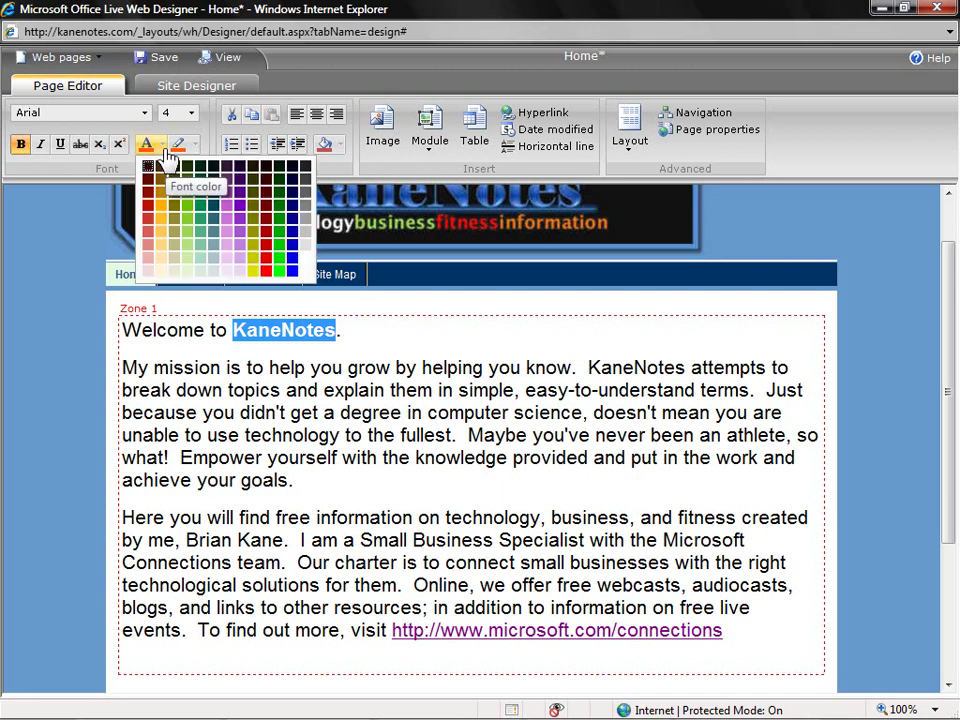
{"action": "left_click", "coordinate": [294, 206]}
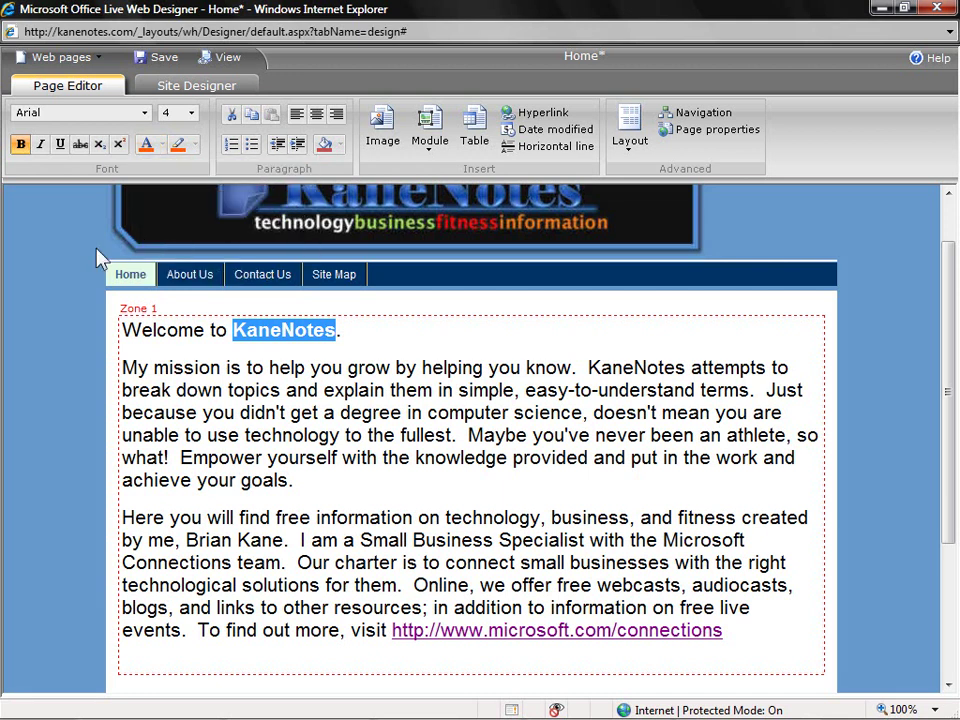
{"action": "left_click", "coordinate": [188, 410]}
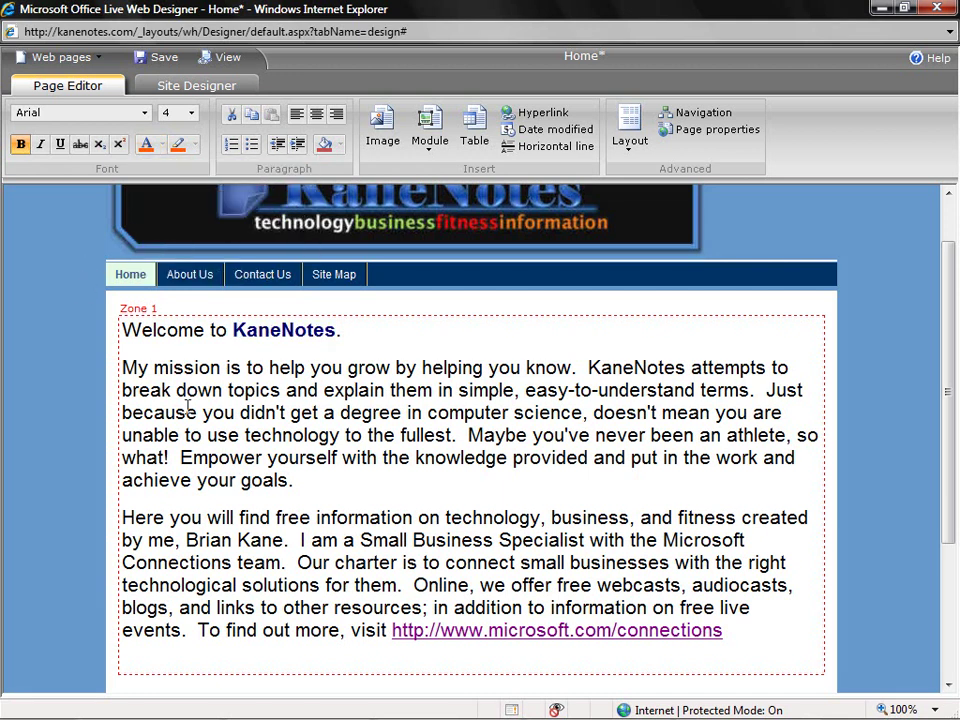
{"action": "left_click", "coordinate": [122, 367]}
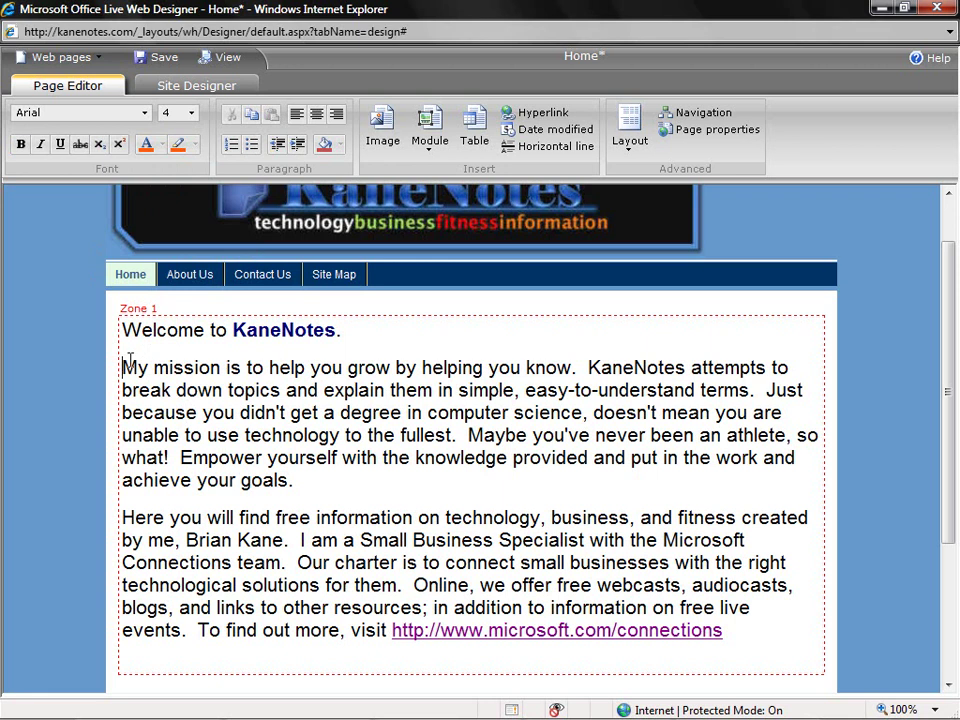
- Insert the blue Kane logo from the site images into the Home page
{"action": "left_click", "coordinate": [384, 122]}
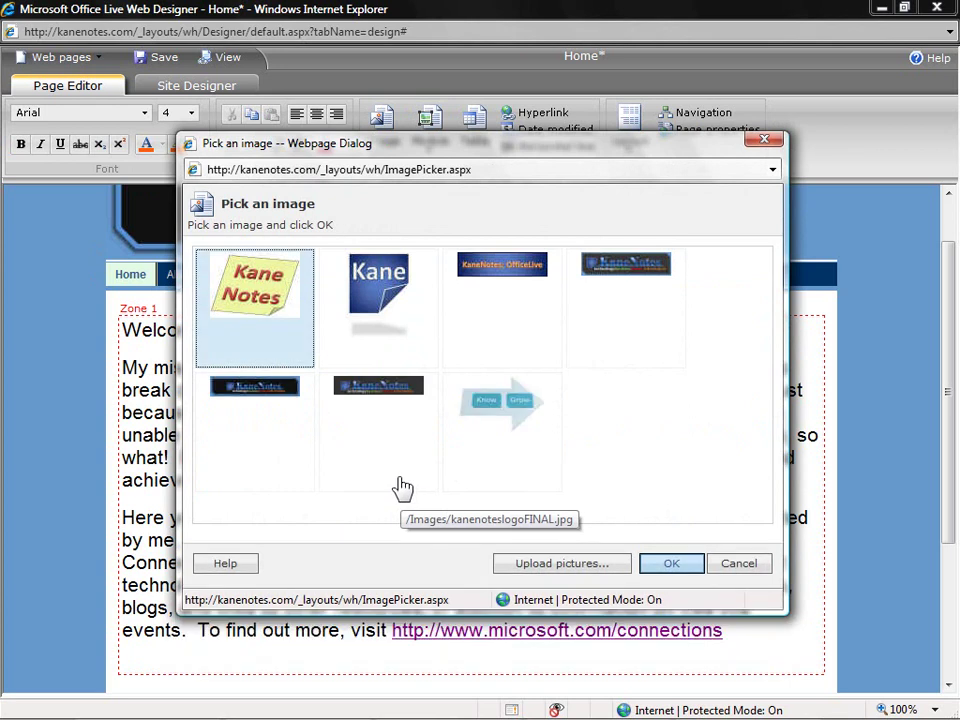
{"action": "left_click", "coordinate": [375, 298]}
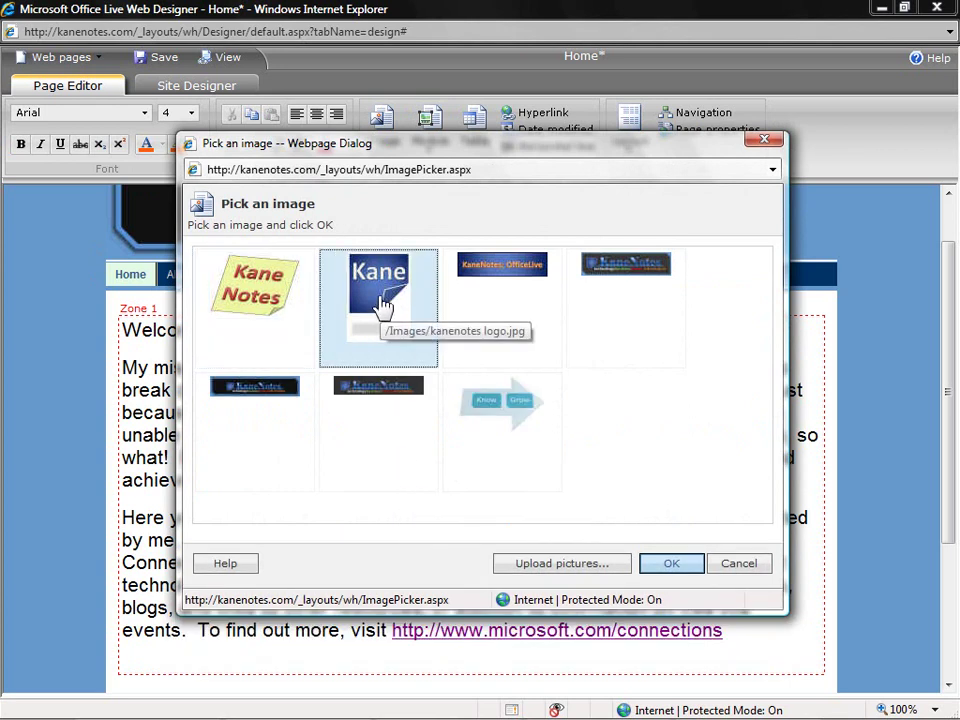
{"action": "left_click", "coordinate": [692, 562]}
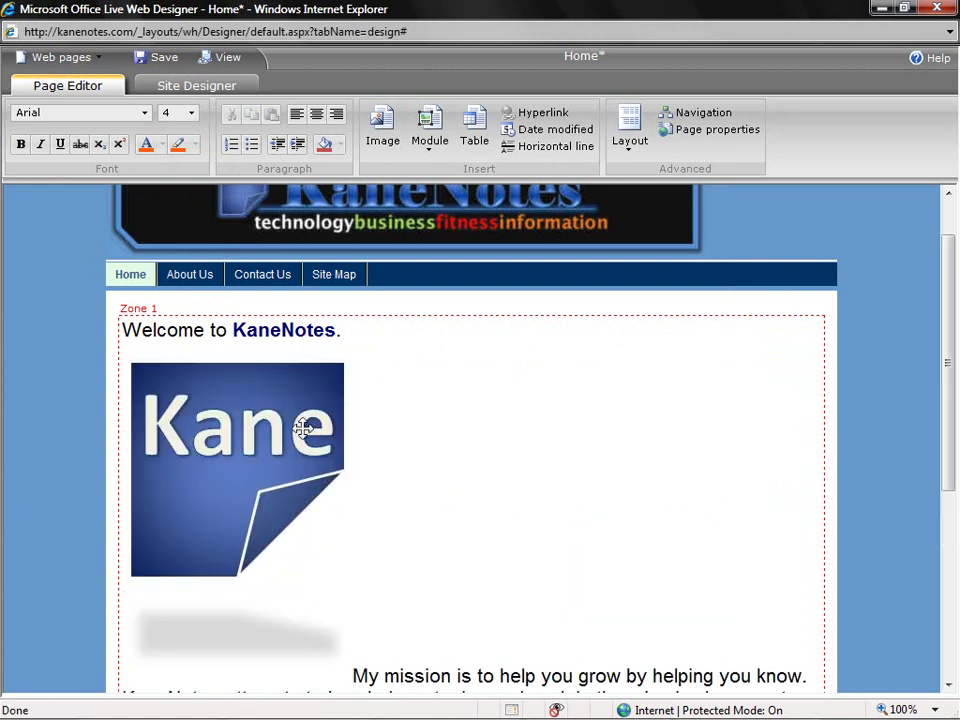
- Shrink the Kane logo and float it left so the mission text wraps beside it
{"action": "left_click", "coordinate": [299, 426]}
{"action": "left_click_drag", "start_coordinate": [355, 353], "coordinate": [272, 448]}
{"action": "right_click", "coordinate": [216, 440]}
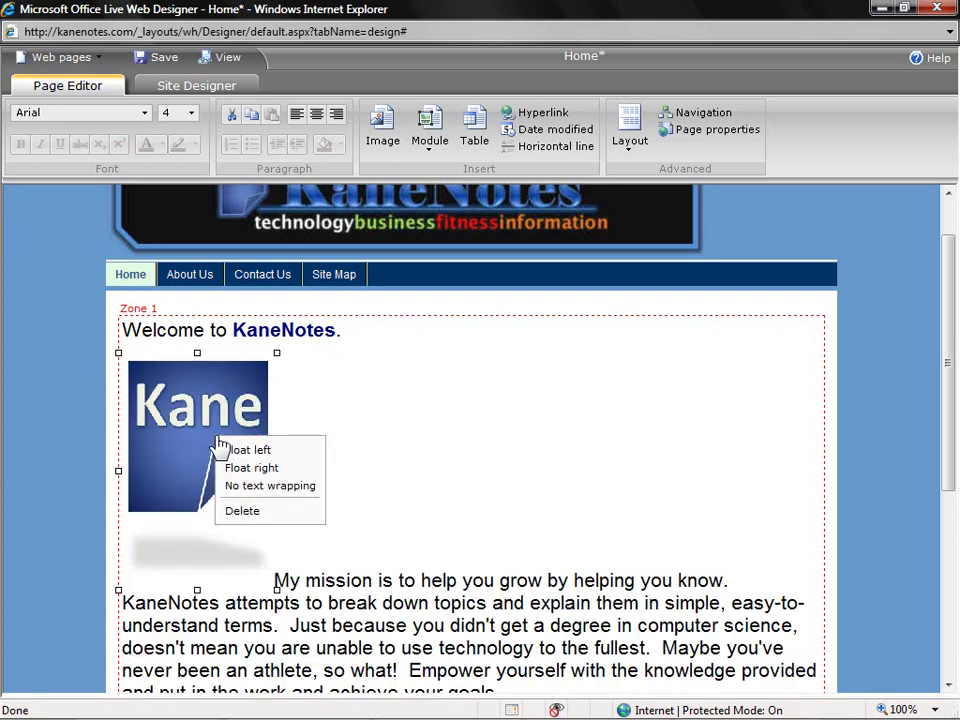
{"action": "left_click", "coordinate": [284, 452]}
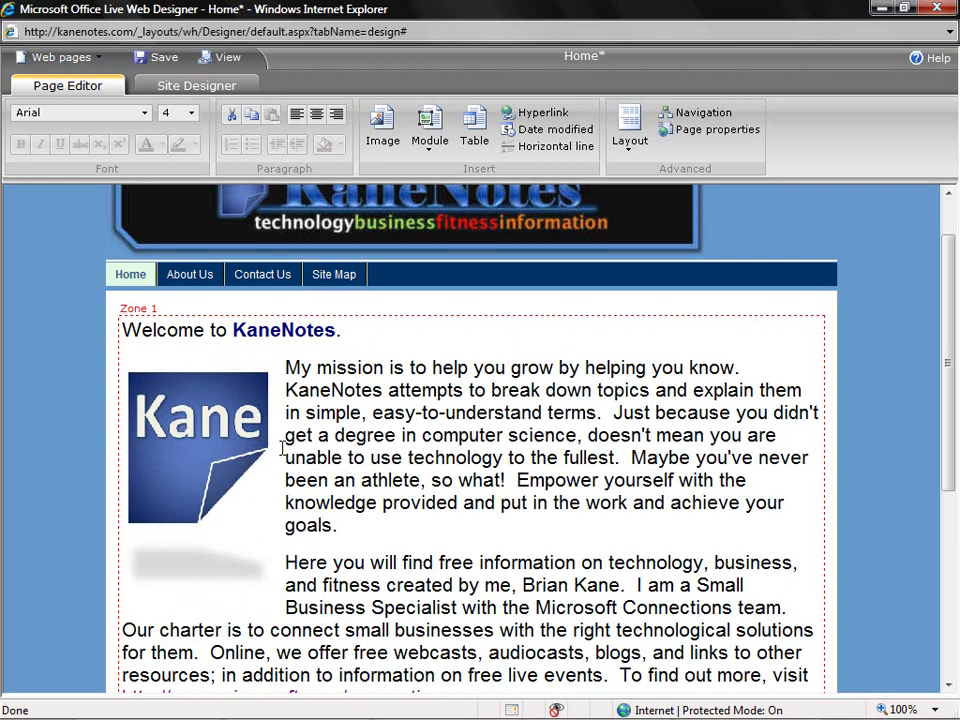
{"action": "left_click", "coordinate": [259, 456]}
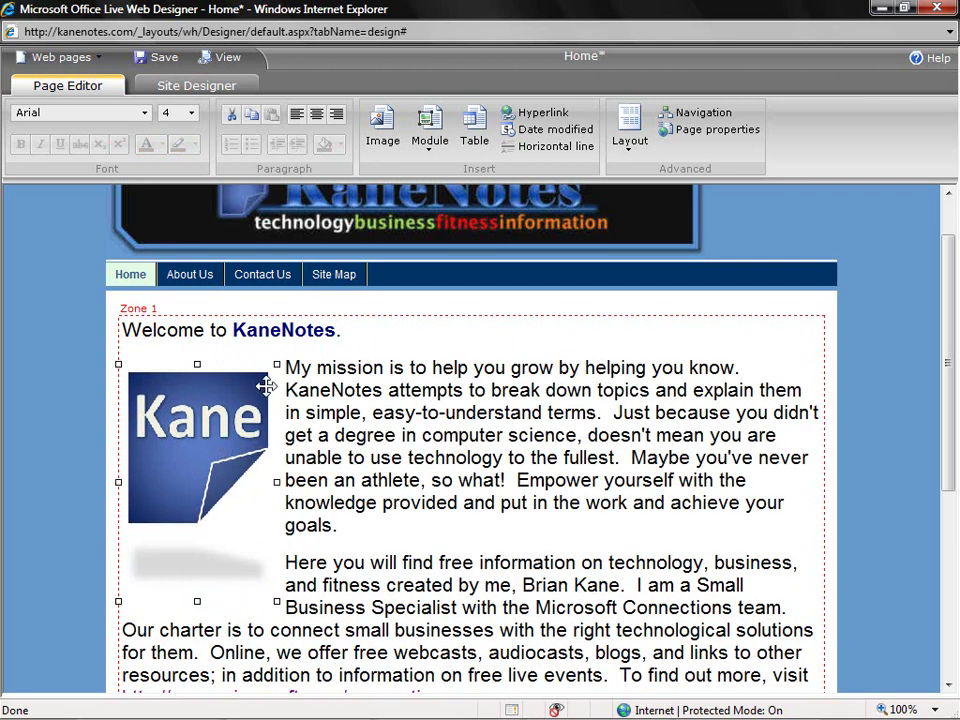
{"action": "left_click_drag", "start_coordinate": [277, 366], "coordinate": [257, 386]}
{"action": "left_click", "coordinate": [350, 391]}
{"action": "scroll", "coordinate": [358, 420], "scroll_direction": "down", "scroll_amount": 1}
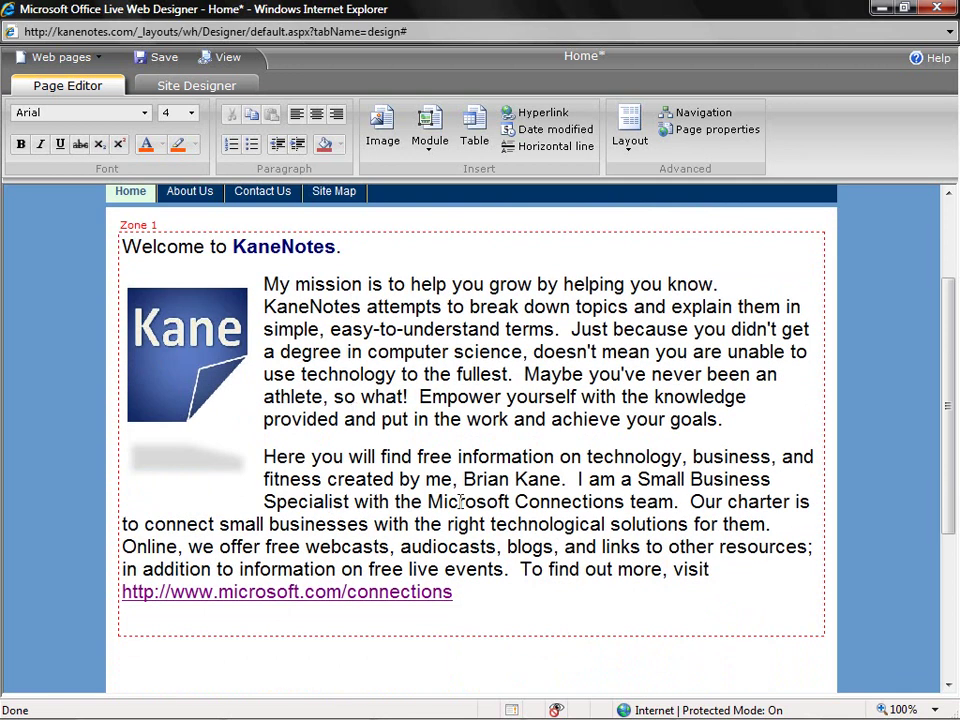
{"action": "left_click", "coordinate": [539, 594]}
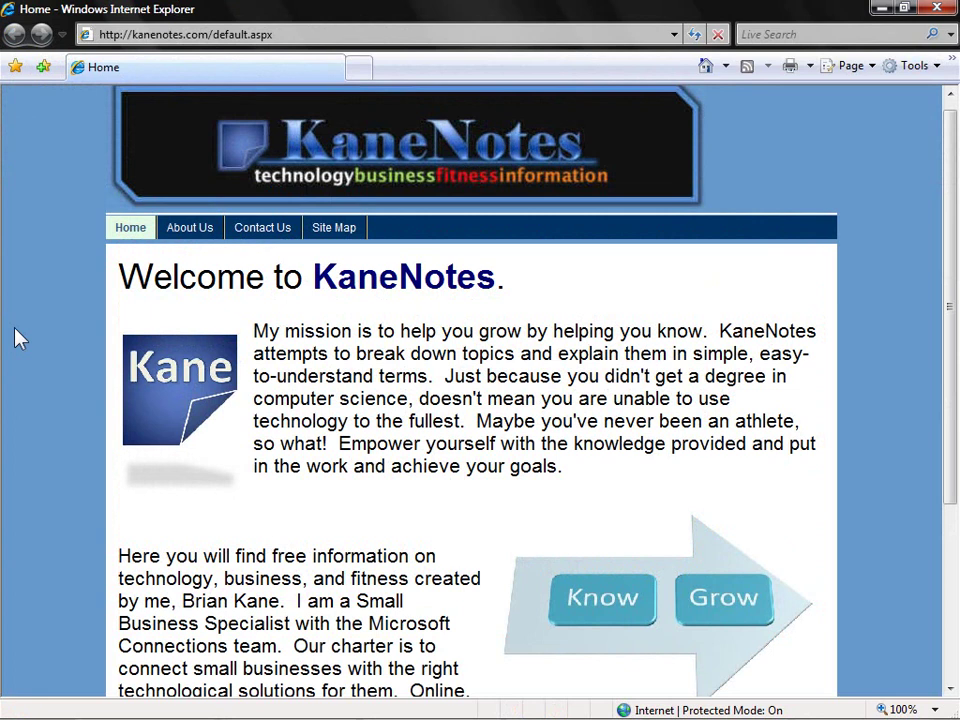
- Scroll through the published KaneNotes Home page in Internet Explorer to check the result
{"action": "scroll", "coordinate": [15, 338], "scroll_direction": "down", "scroll_amount": 3}
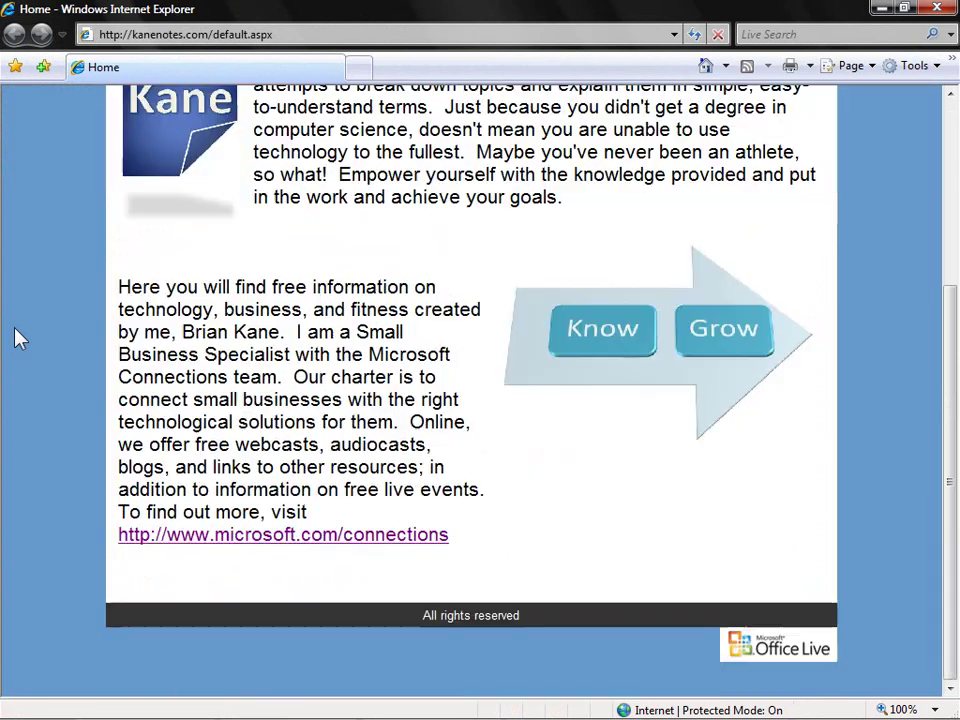
{"action": "scroll", "coordinate": [15, 338], "scroll_direction": "up", "scroll_amount": 3}
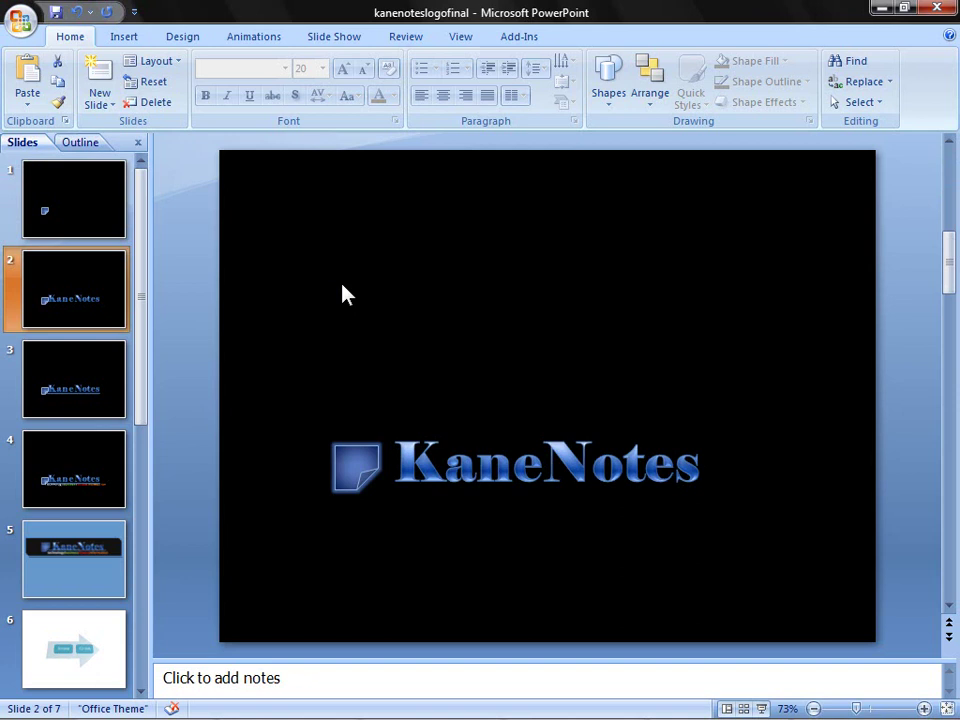
- Scroll the PowerPoint slide thumbnails down to slide 7 to review the logo graphics
{"action": "scroll", "coordinate": [342, 294], "scroll_direction": "down", "scroll_amount": 1}
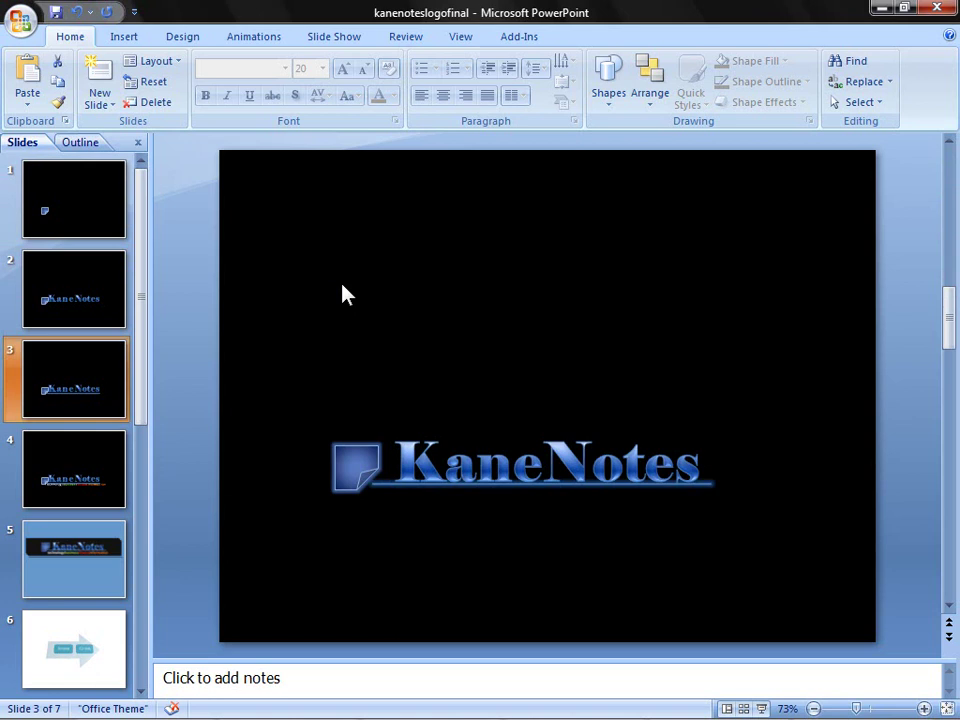
{"action": "scroll", "coordinate": [342, 294], "scroll_direction": "down", "scroll_amount": 1}
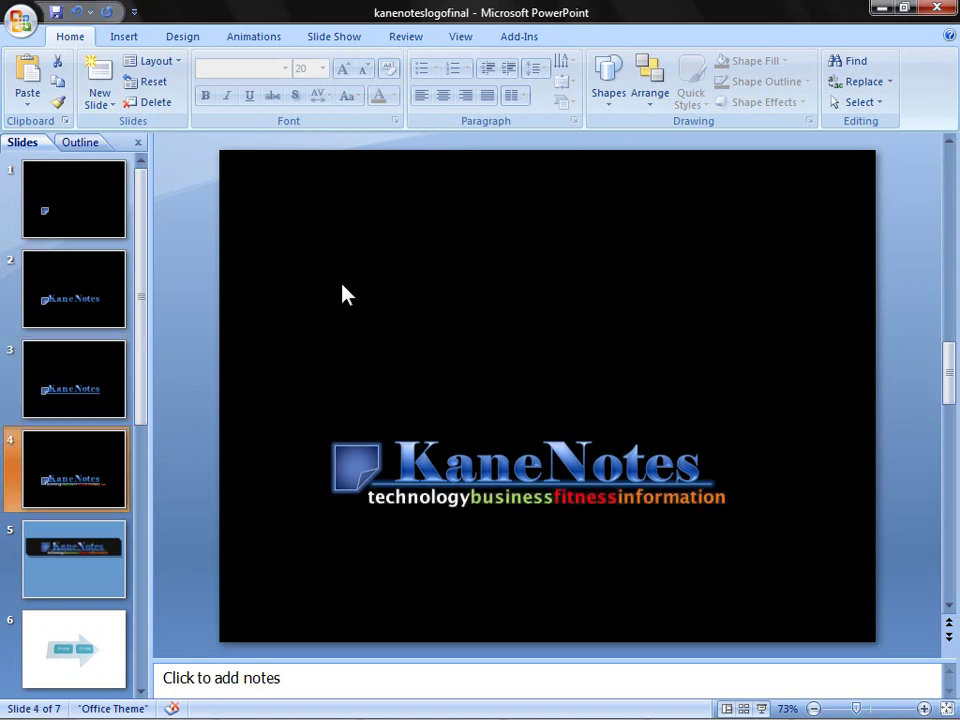
{"action": "scroll", "coordinate": [342, 294], "scroll_direction": "down", "scroll_amount": 1}
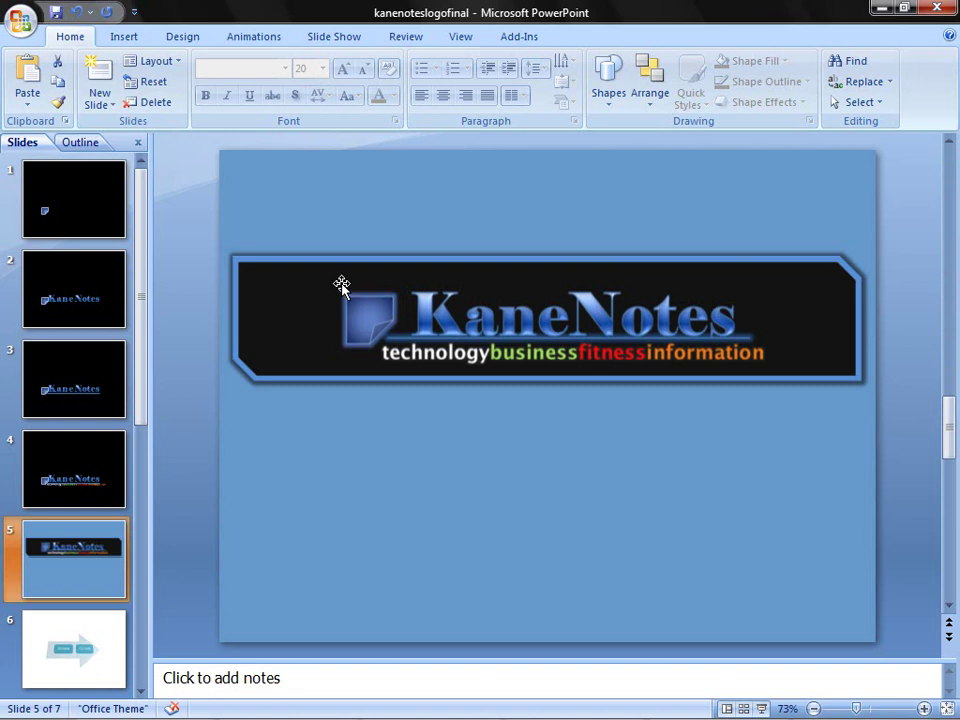
{"action": "scroll", "coordinate": [342, 286], "scroll_direction": "down", "scroll_amount": 1}
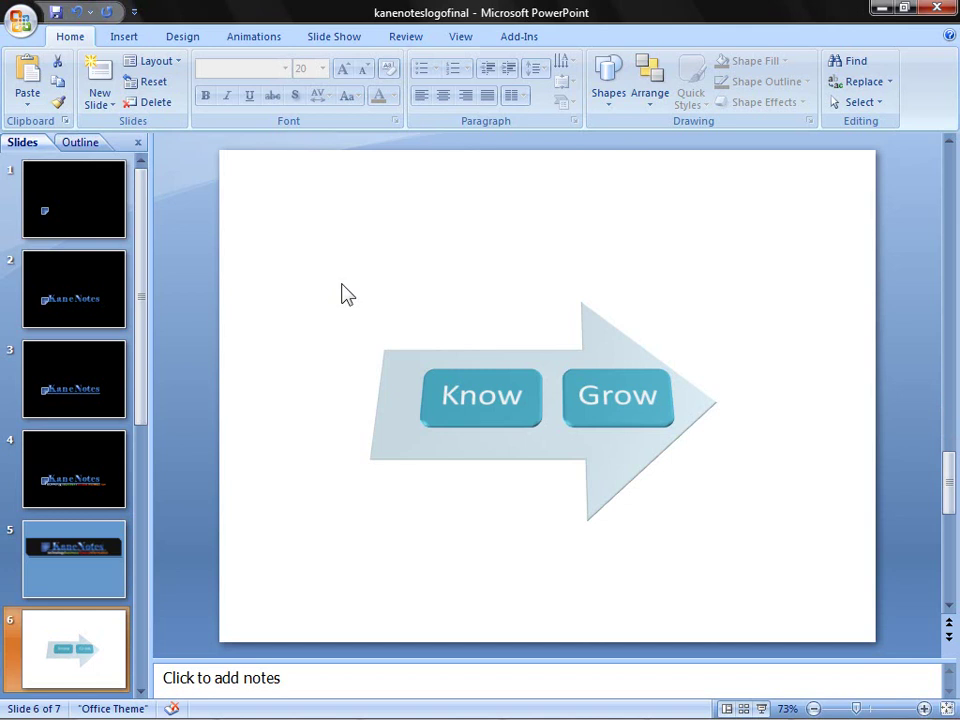
{"action": "scroll", "coordinate": [342, 290], "scroll_direction": "down", "scroll_amount": 1}
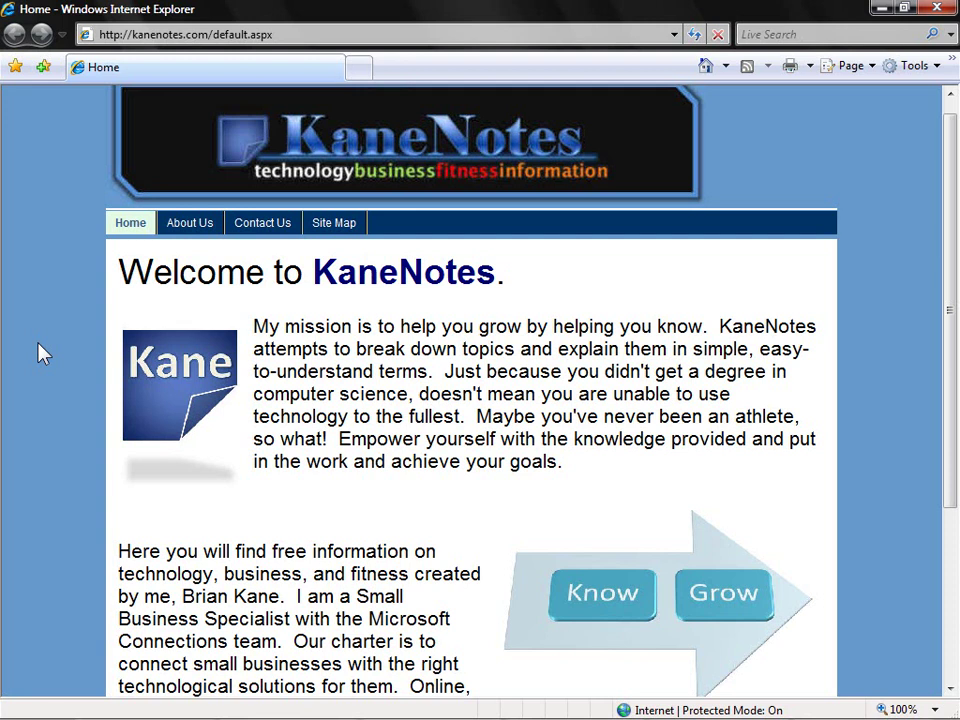
- Scroll down the live KaneNotes home page in Internet Explorer
{"action": "scroll", "coordinate": [86, 352], "scroll_direction": "down", "scroll_amount": 3}
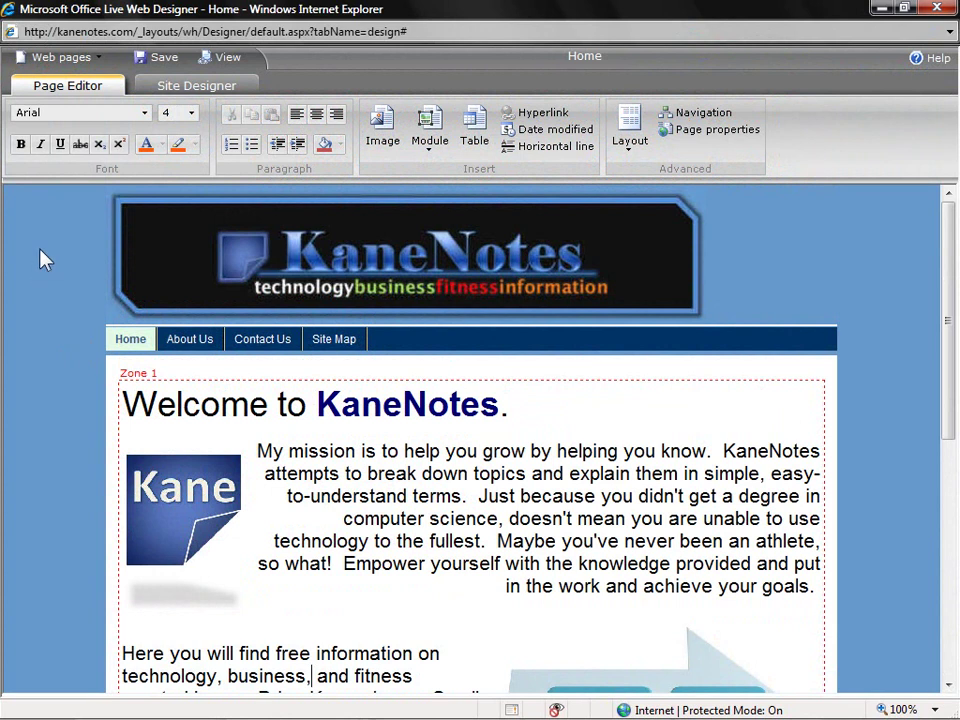
- Load the About Us page in the Page Editor from the Web pages list
{"action": "left_click", "coordinate": [99, 60]}
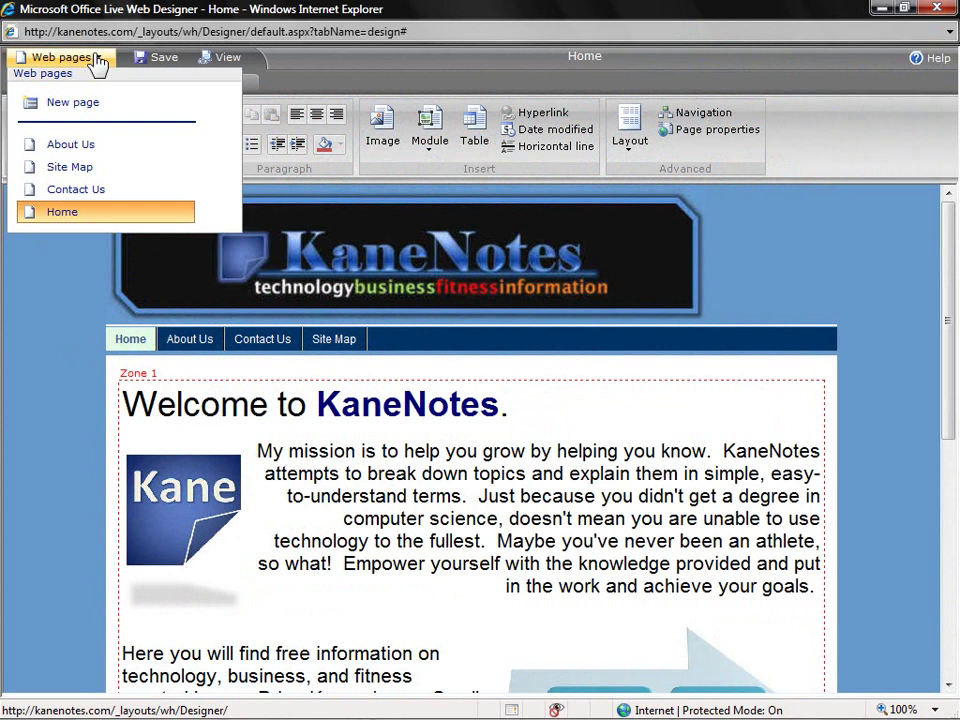
{"action": "left_click", "coordinate": [100, 148]}
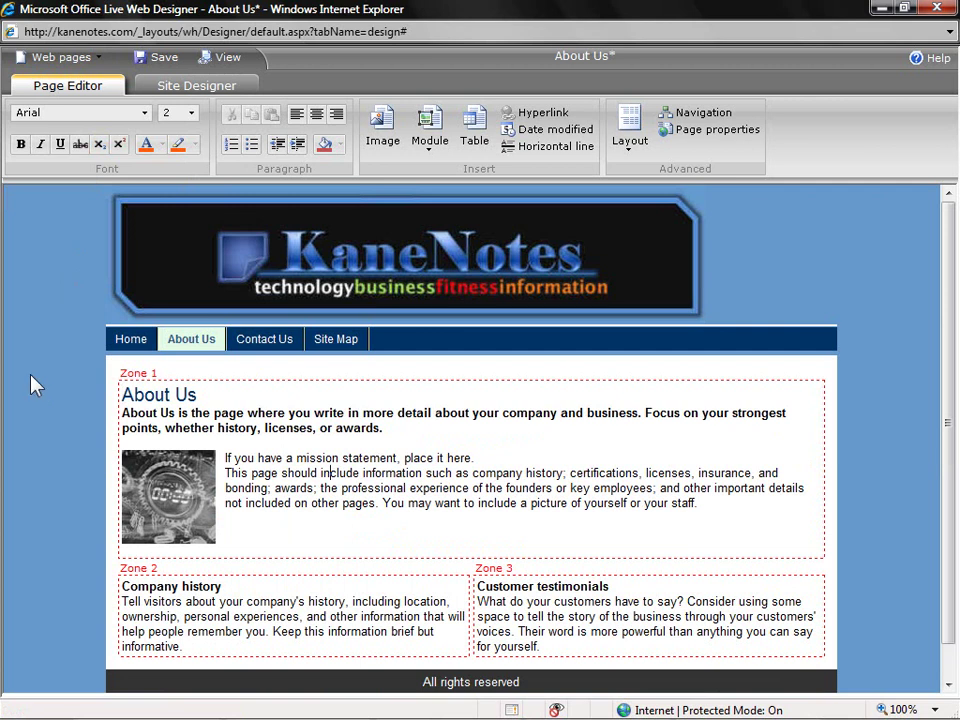
- Switch About Us to a three side-by-side zone layout and bullet the key topics lines
{"action": "left_click", "coordinate": [628, 150]}
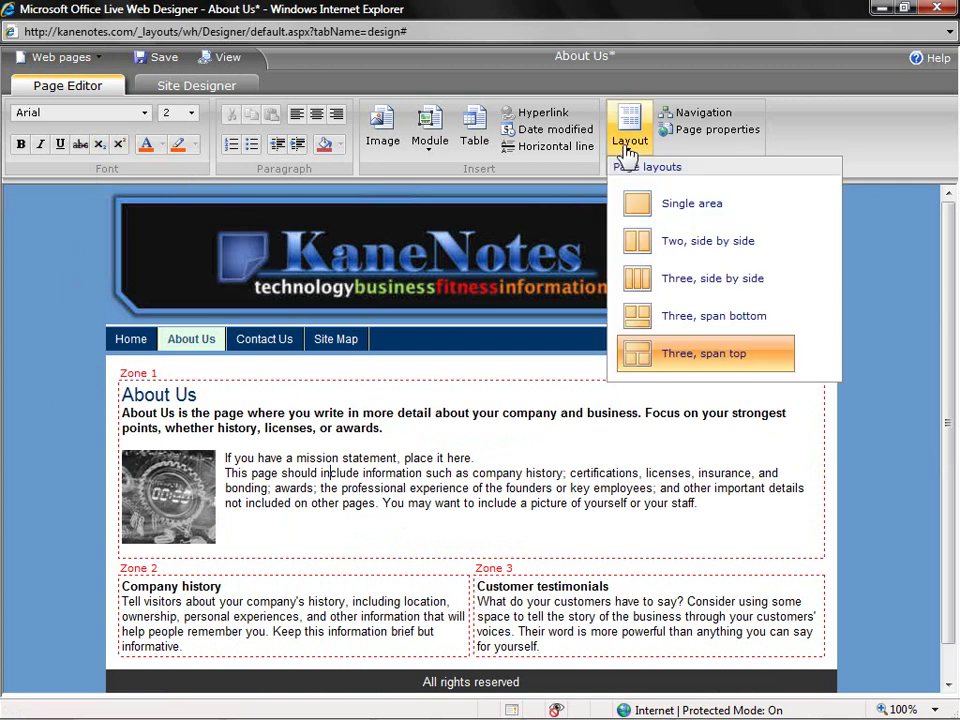
{"action": "left_click", "coordinate": [690, 296]}
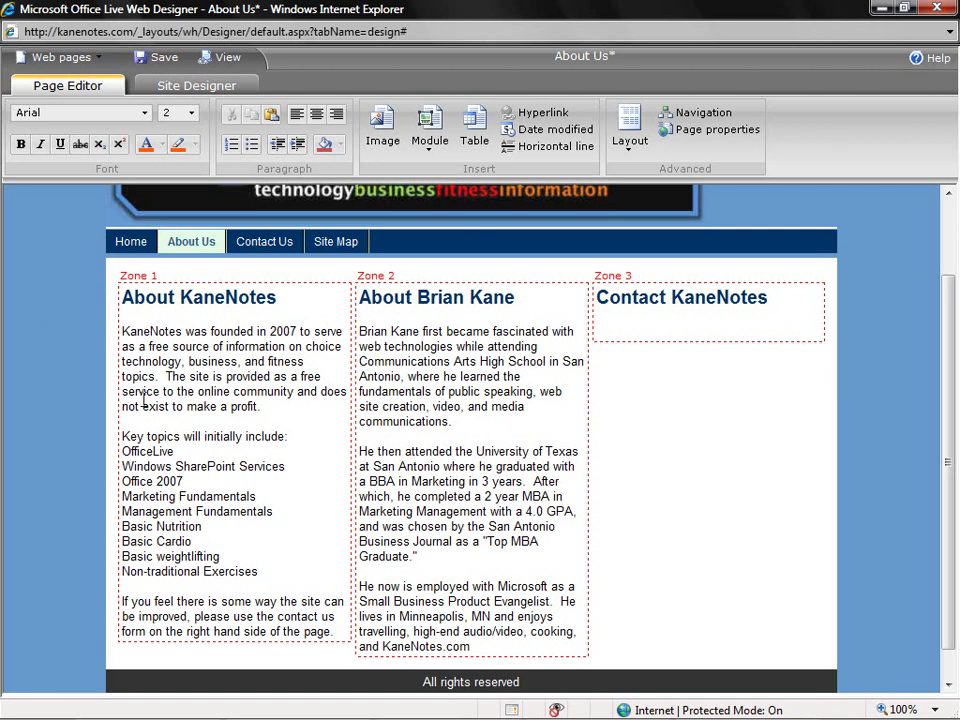
{"action": "left_click_drag", "start_coordinate": [262, 571], "coordinate": [121, 571]}
{"action": "left_click_drag", "start_coordinate": [214, 548], "coordinate": [133, 454]}
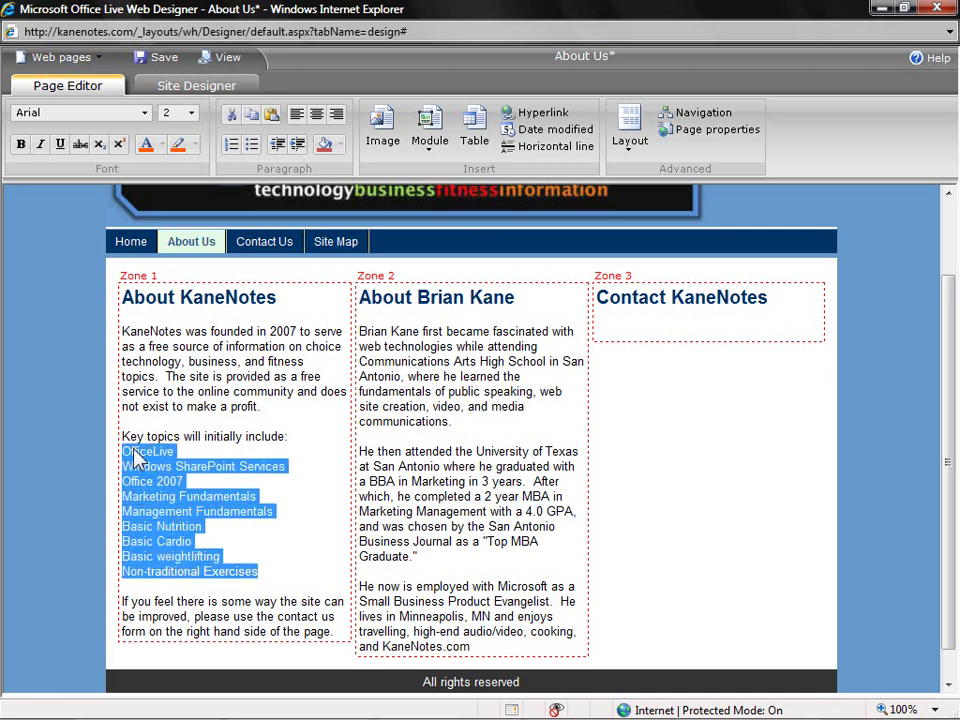
{"action": "left_click", "coordinate": [253, 150]}
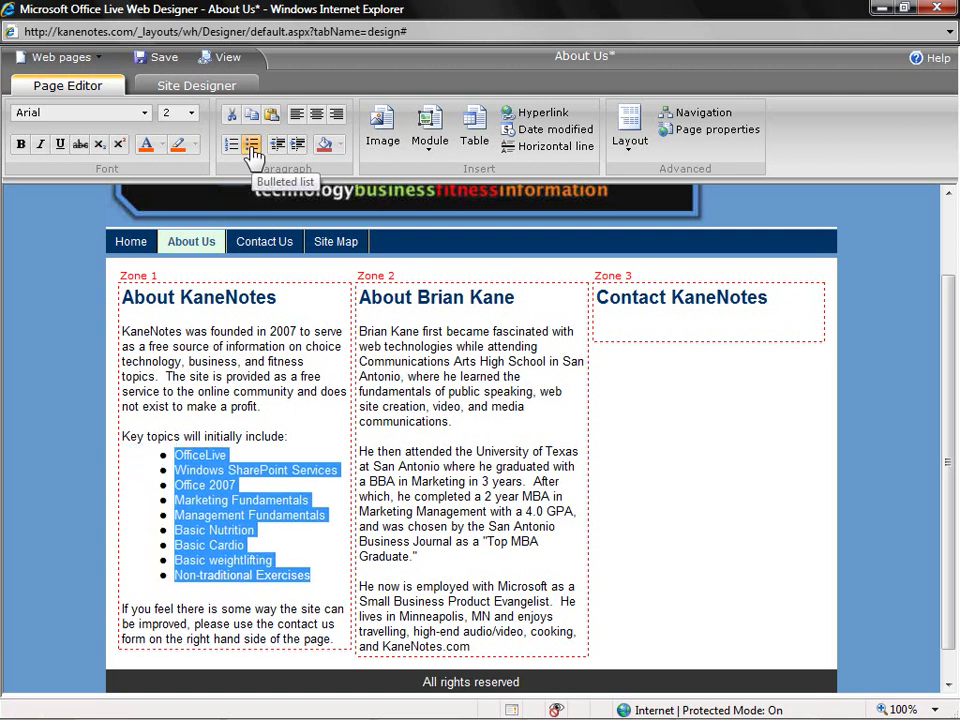
- Insert the Kane Notes sticky-note image under the Zone 1 heading, shrink it small and center it
{"action": "left_click", "coordinate": [176, 315]}
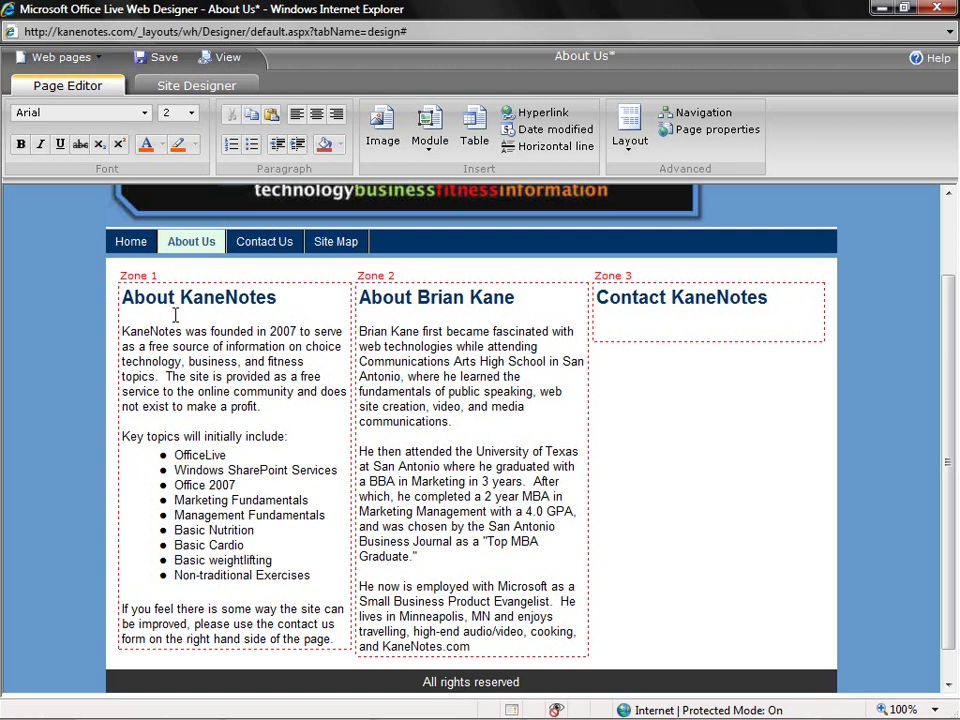
{"action": "left_click", "coordinate": [392, 138]}
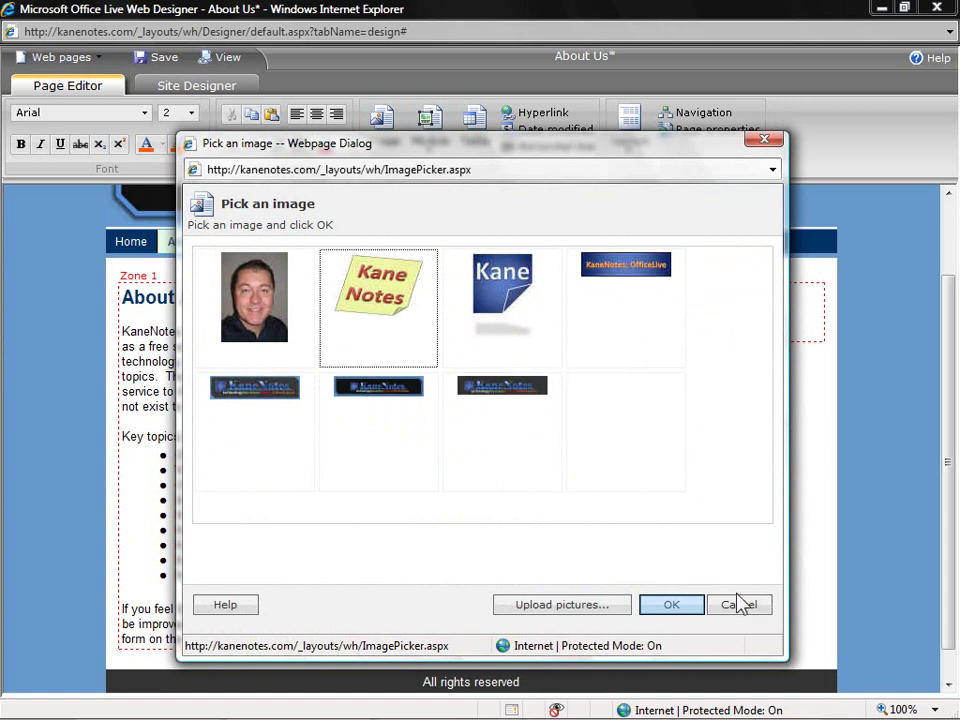
{"action": "left_click", "coordinate": [432, 333]}
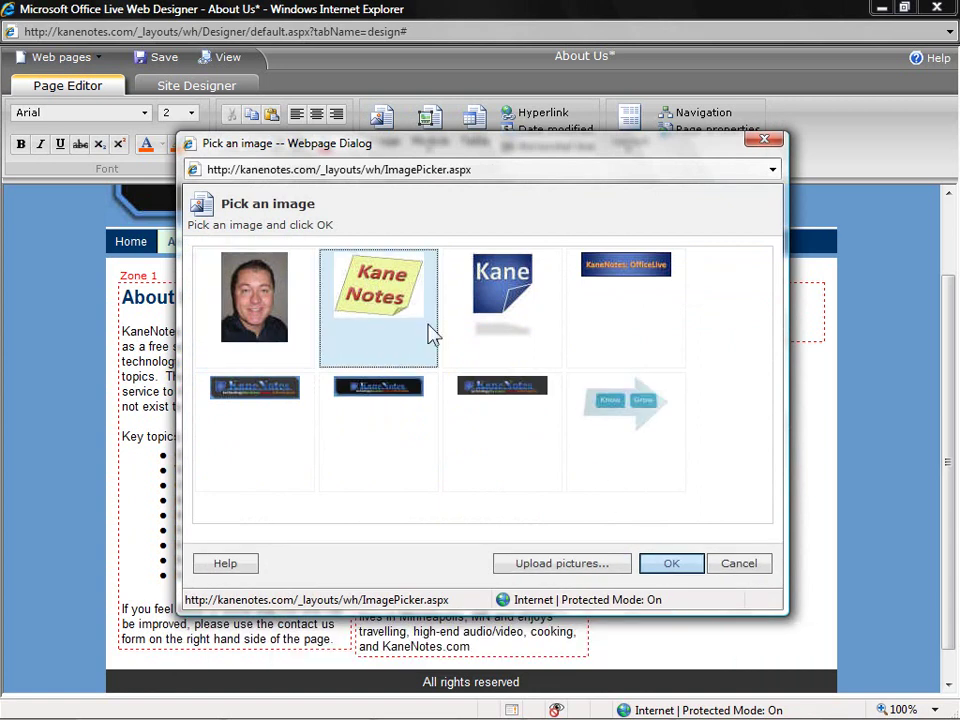
{"action": "left_click", "coordinate": [676, 563]}
{"action": "left_click", "coordinate": [505, 440]}
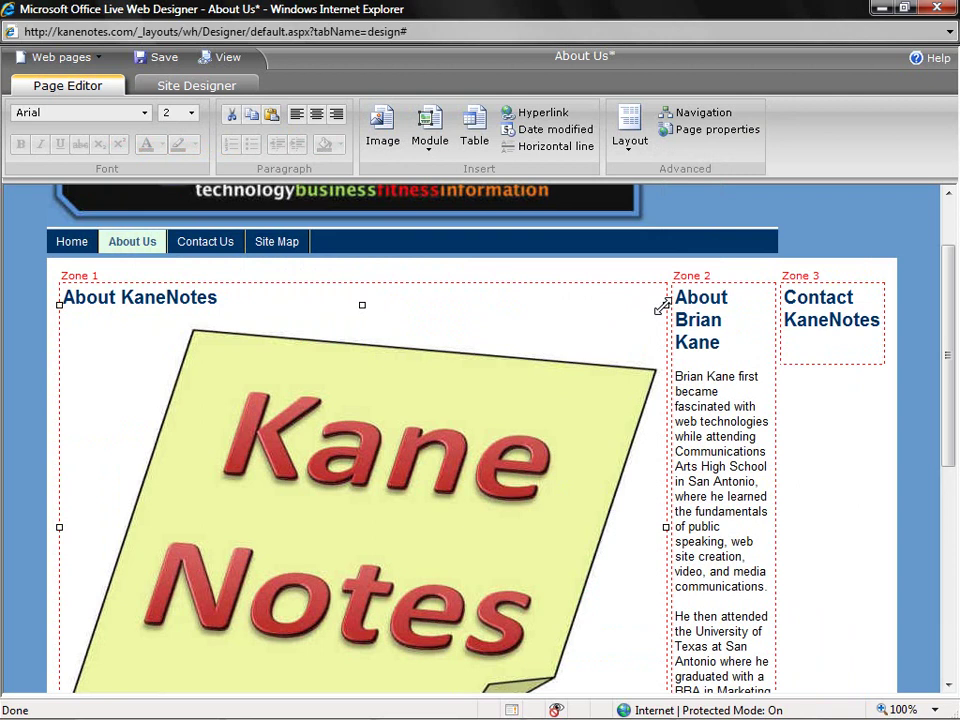
{"action": "left_click_drag", "start_coordinate": [662, 306], "coordinate": [262, 582]}
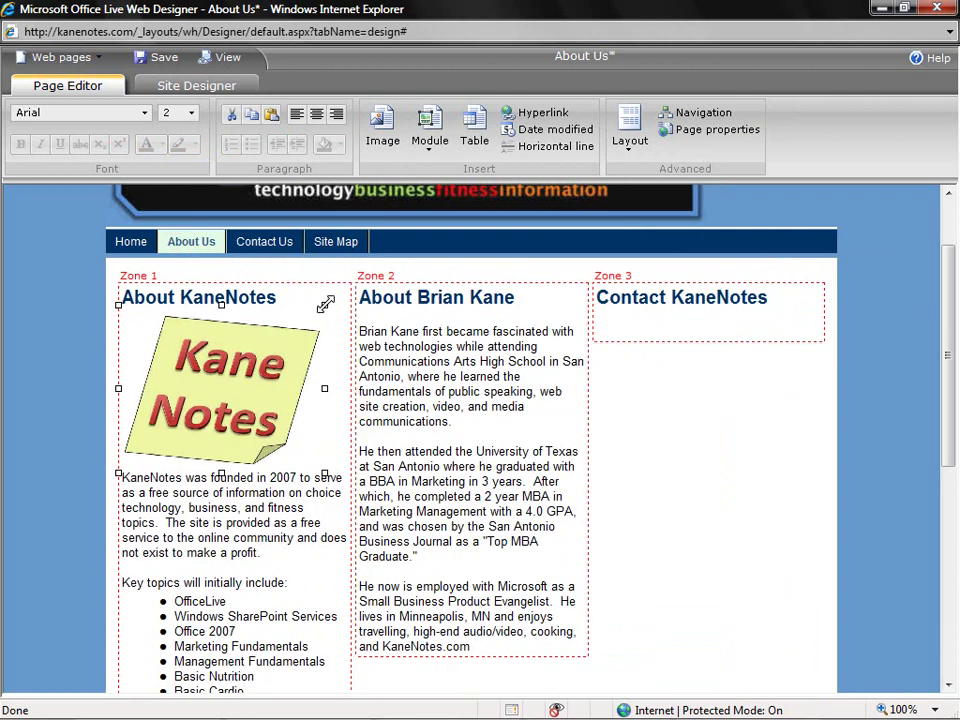
{"action": "left_click_drag", "start_coordinate": [322, 305], "coordinate": [280, 323]}
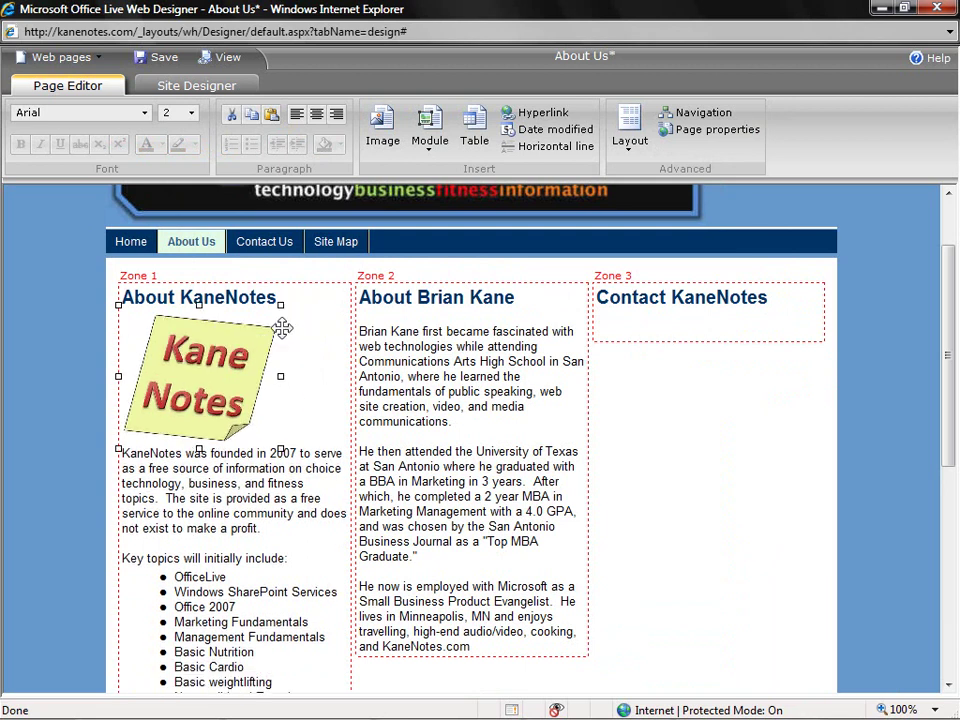
{"action": "left_click", "coordinate": [316, 114]}
{"action": "left_click", "coordinate": [424, 318]}
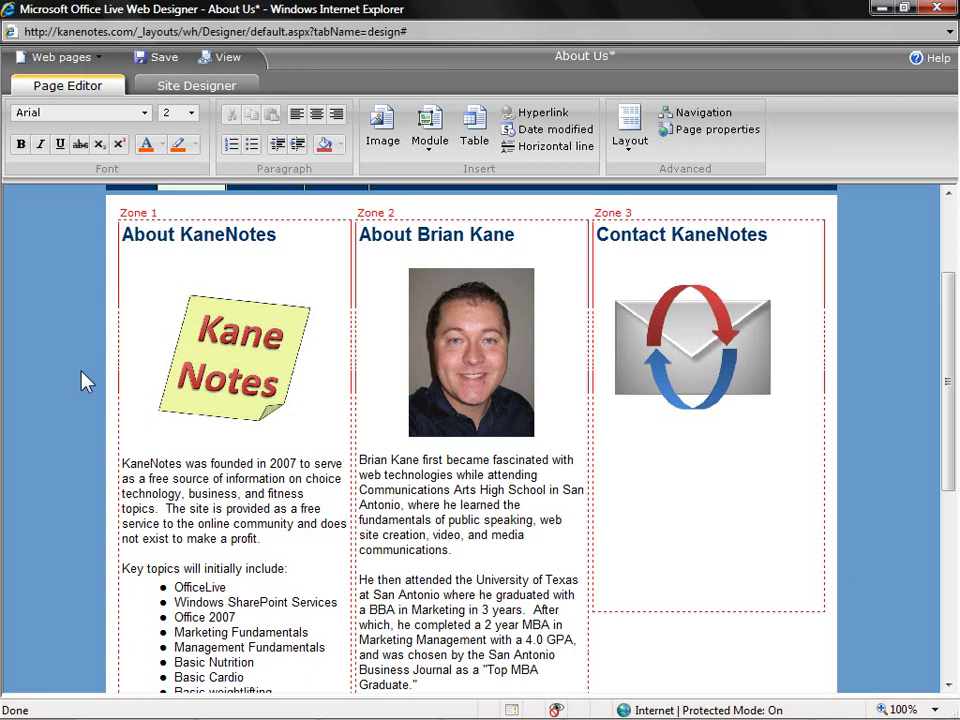
- Add a Contact us module to Zone 3 that delivers messages to the site owner's e-mail address
{"action": "left_click", "coordinate": [436, 154]}
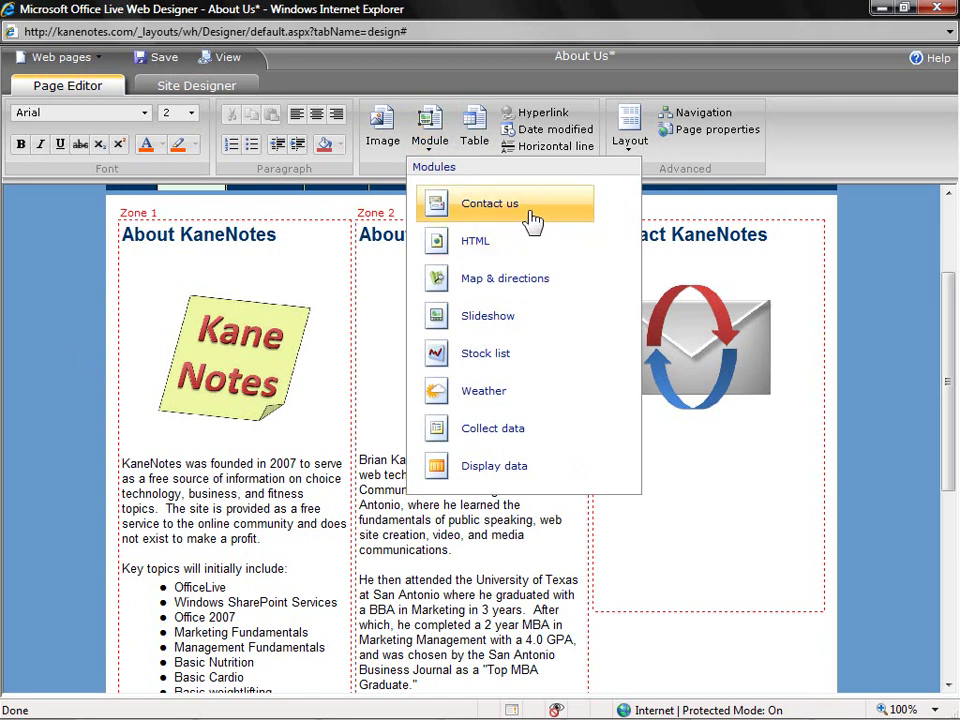
{"action": "left_click", "coordinate": [533, 219]}
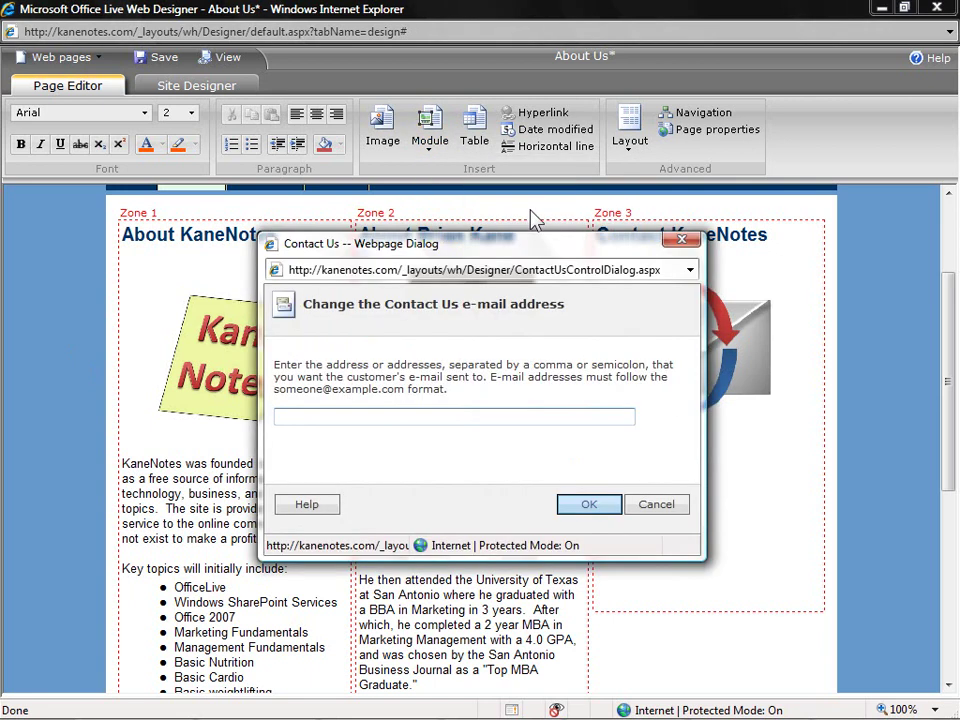
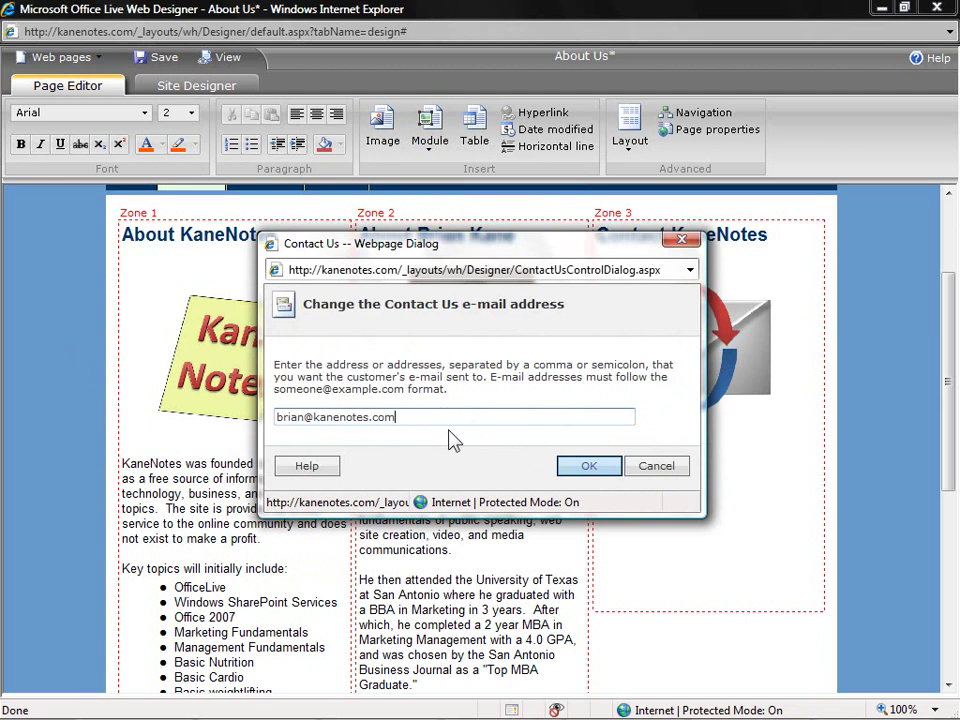
{"action": "left_click", "coordinate": [588, 472]}
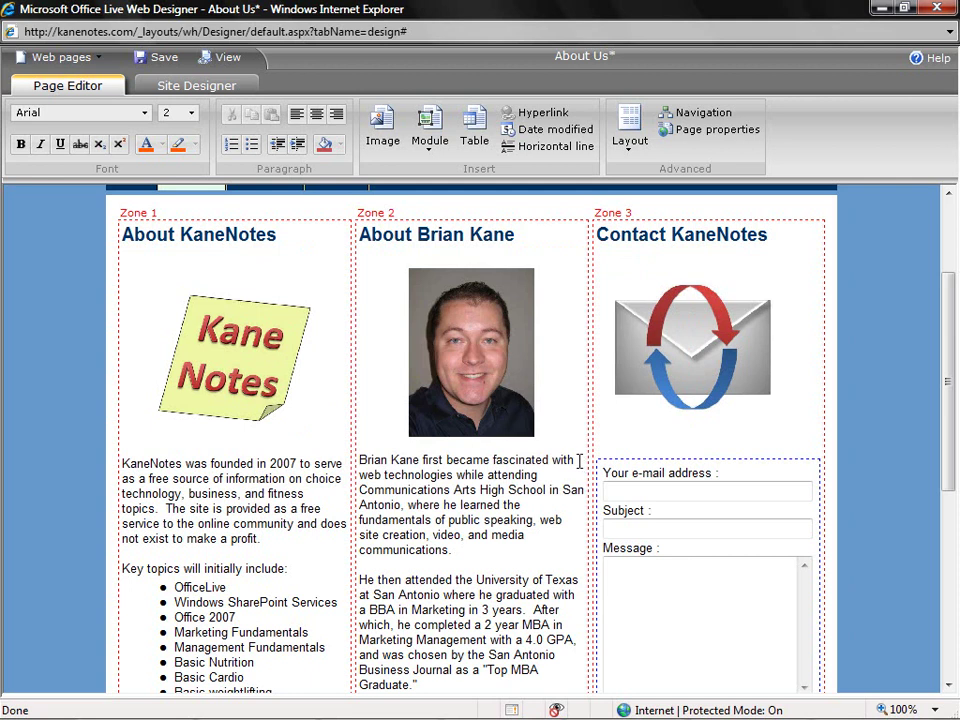
- Save the About Us page changes and view the page live
{"action": "scroll", "coordinate": [581, 455], "scroll_direction": "down", "scroll_amount": 2}
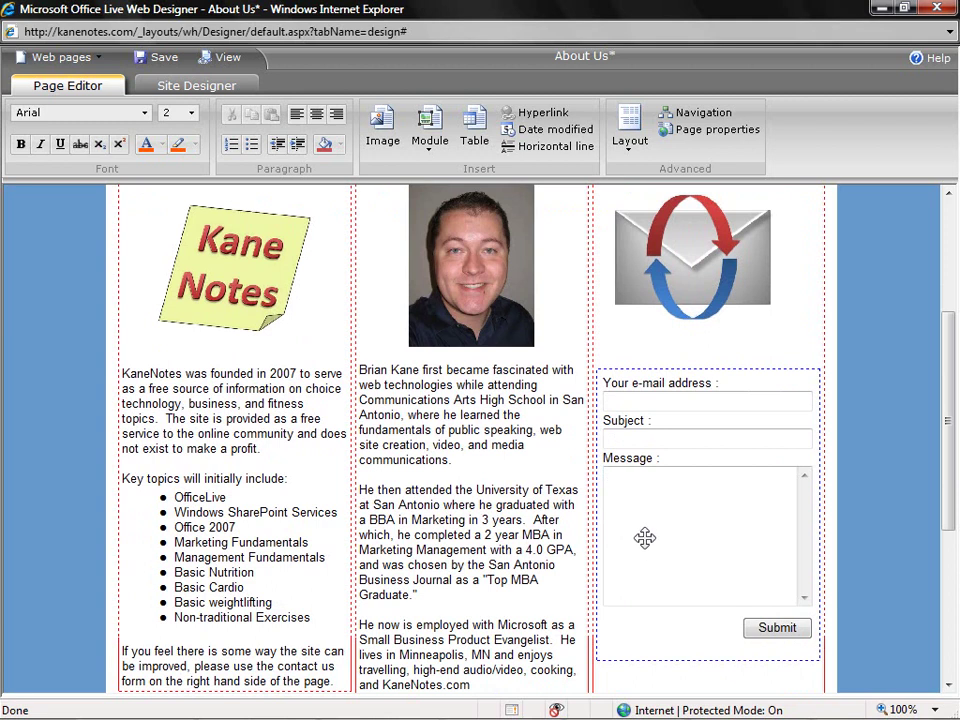
{"action": "left_click", "coordinate": [226, 60]}
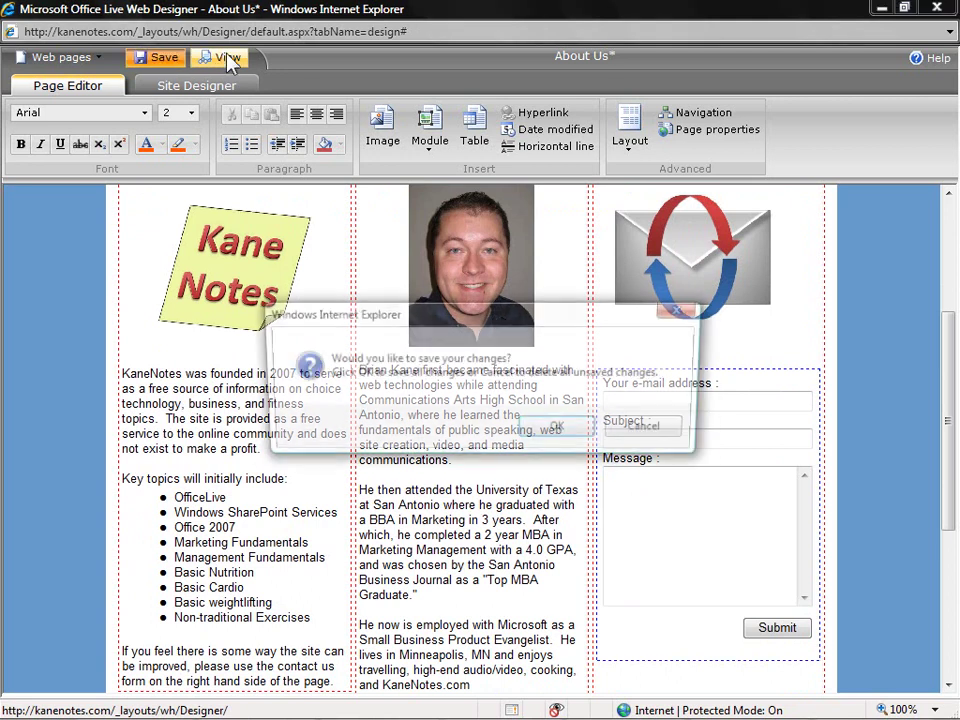
{"action": "key", "text": "Return"}
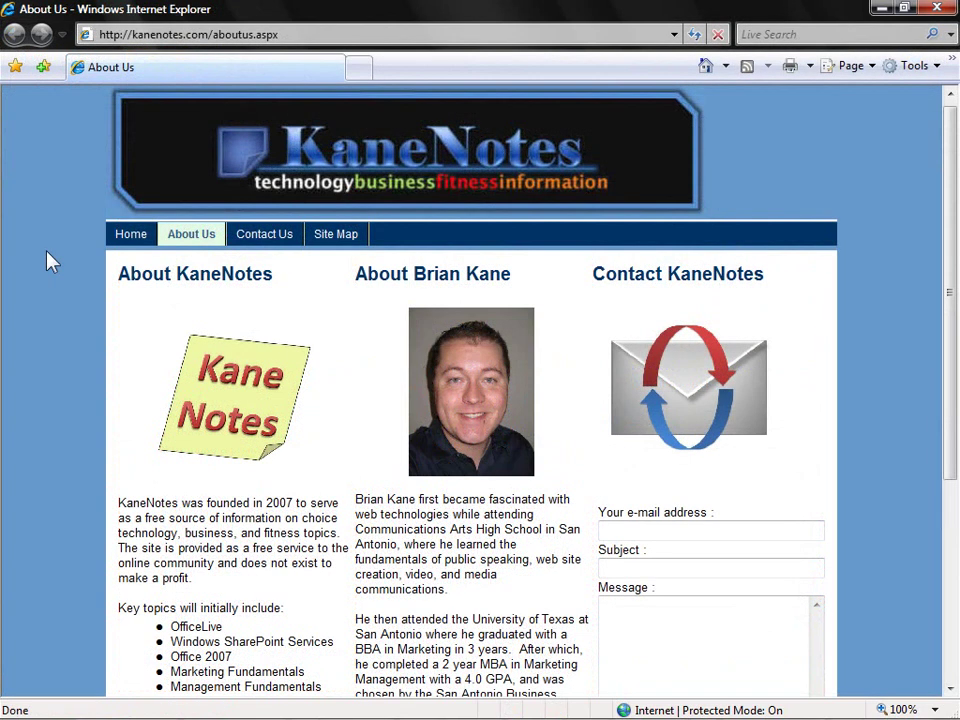
- Scroll down the live About Us page to its columns and contact form, then back to the top
{"action": "scroll", "coordinate": [35, 278], "scroll_direction": "down", "scroll_amount": 3}
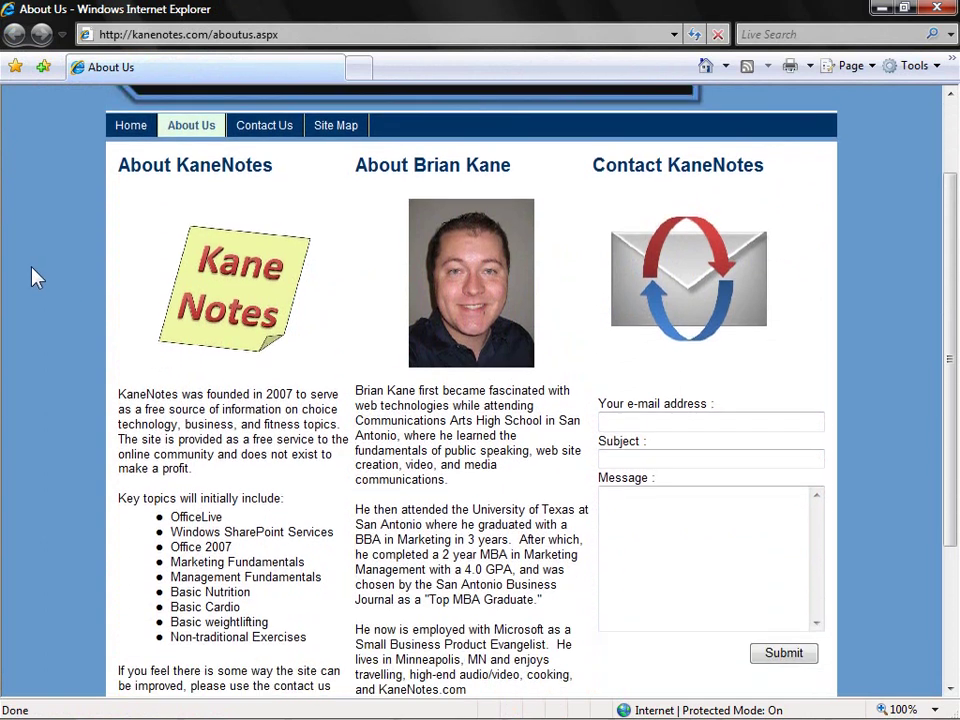
{"action": "scroll", "coordinate": [33, 274], "scroll_direction": "down", "scroll_amount": 3}
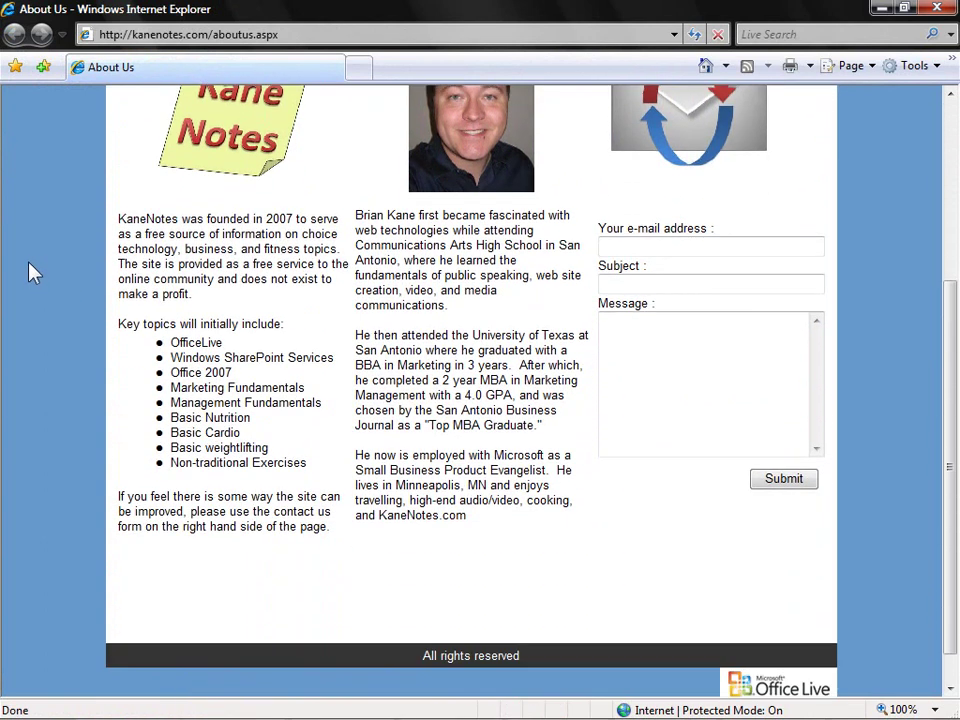
{"action": "scroll", "coordinate": [33, 274], "scroll_direction": "up", "scroll_amount": 3}
{"action": "scroll", "coordinate": [33, 272], "scroll_direction": "up", "scroll_amount": 3}
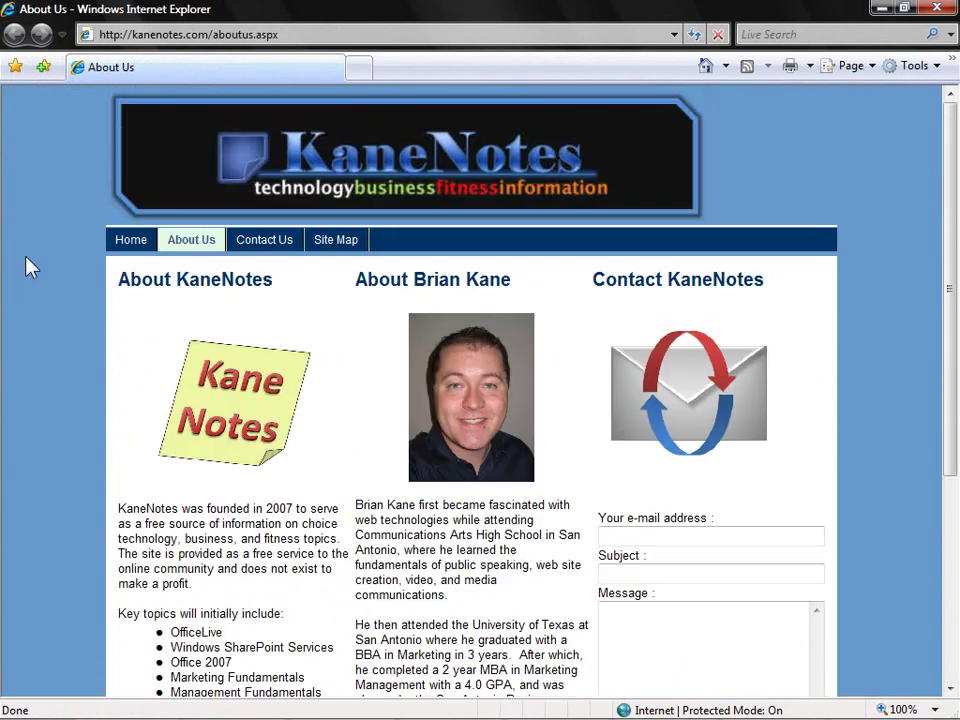